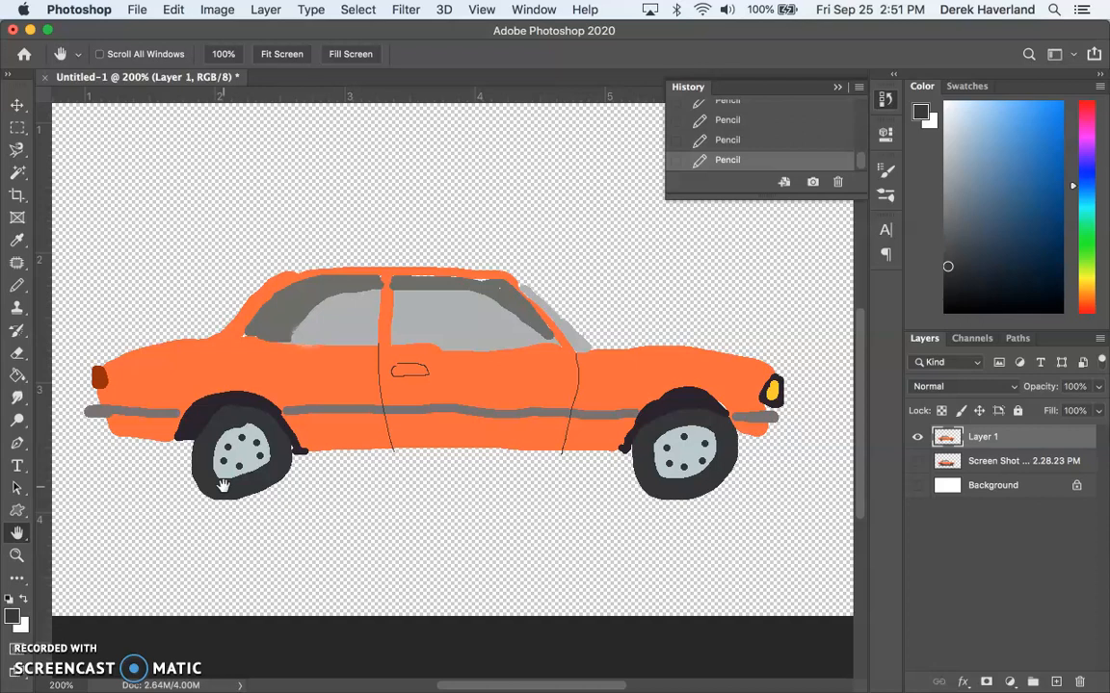
Step: Rename the drawing's layer, Layer 1, as Car
{"action": "left_click", "coordinate": [916, 440]}
{"action": "left_click", "coordinate": [916, 440]}
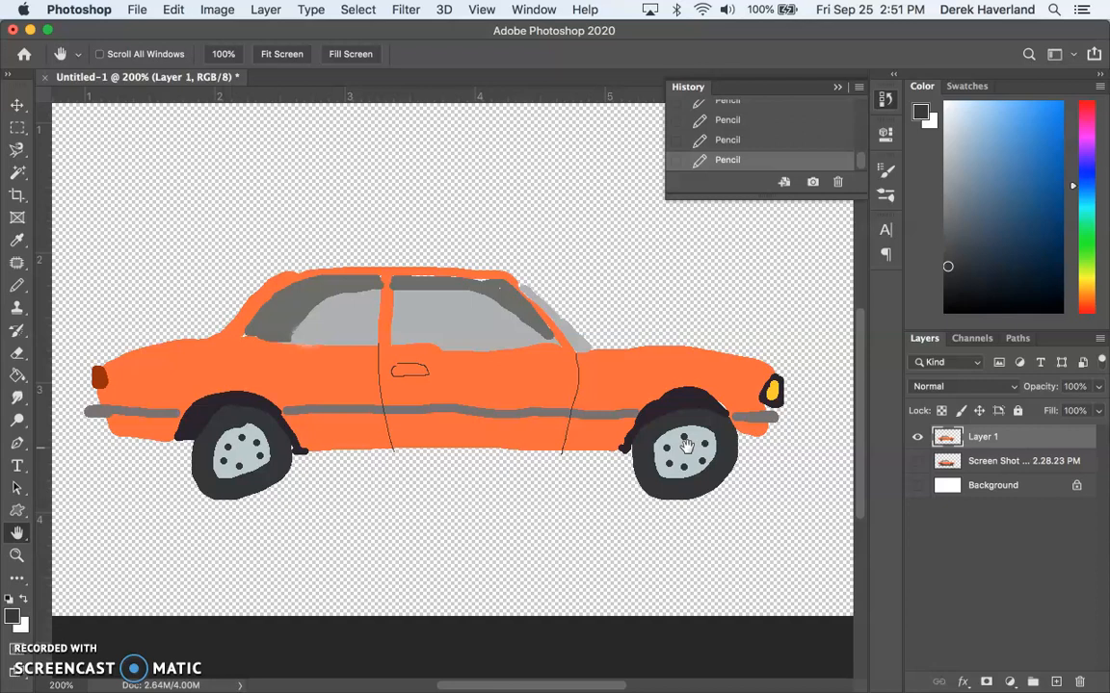
{"action": "double_click", "coordinate": [982, 439]}
{"action": "type", "text": "Car"}
{"action": "key", "text": "Return"}
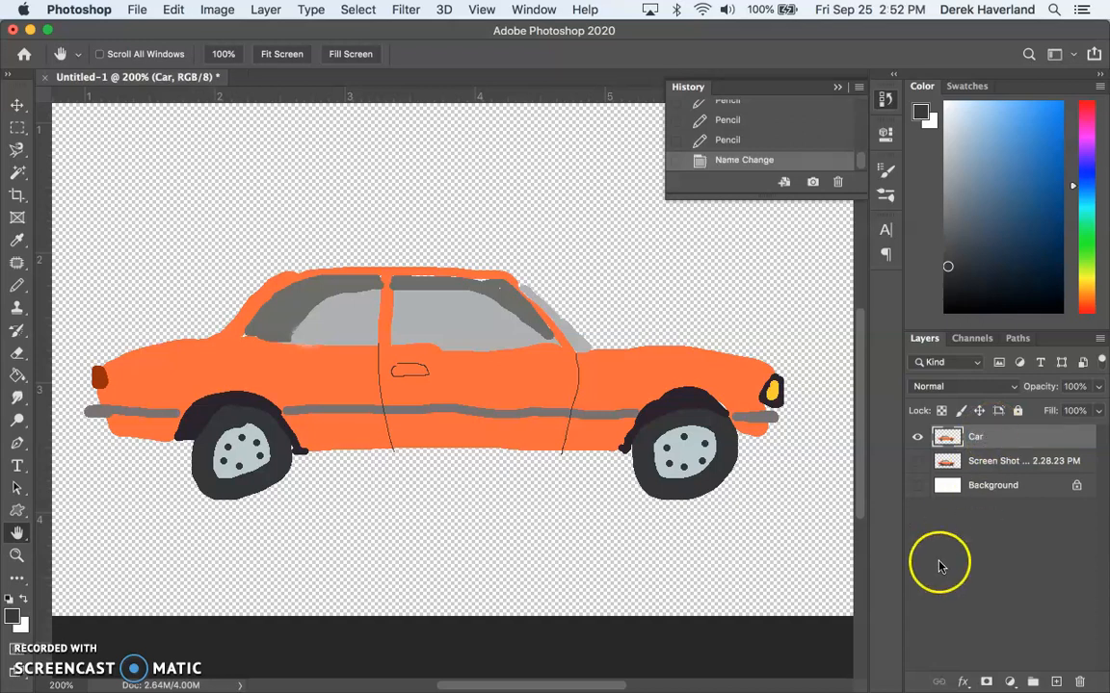
Step: Create a new layer group and move the Car layer into it
{"action": "left_click", "coordinate": [1031, 683]}
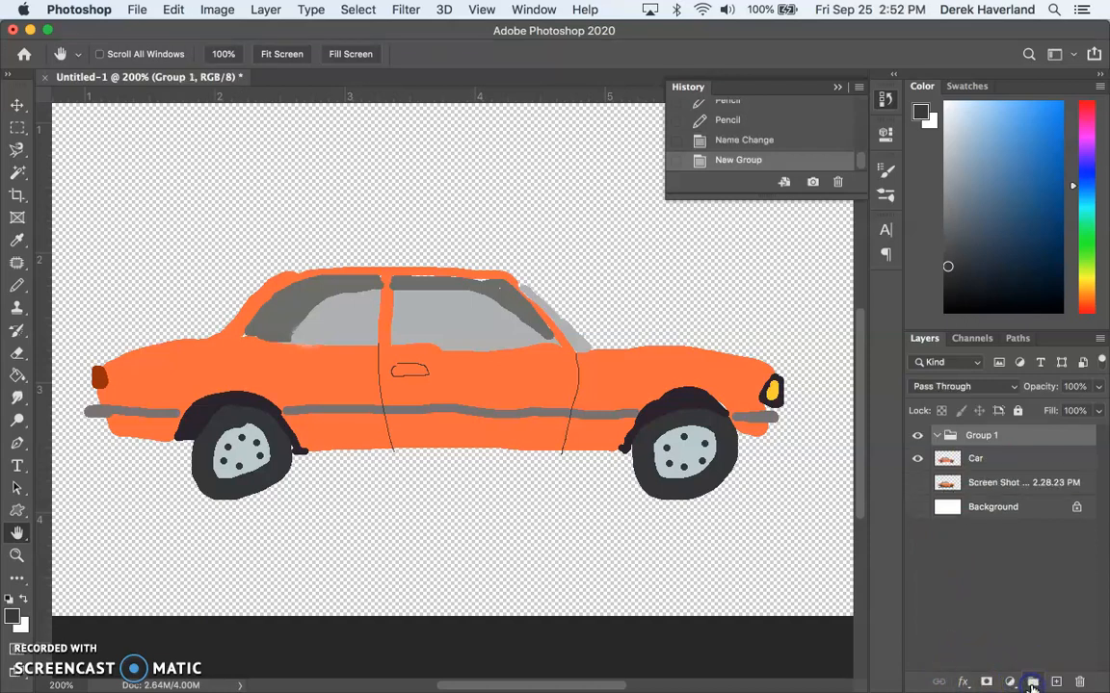
{"action": "left_click_drag", "start_coordinate": [990, 469], "coordinate": [985, 439]}
{"action": "left_click", "coordinate": [982, 436]}
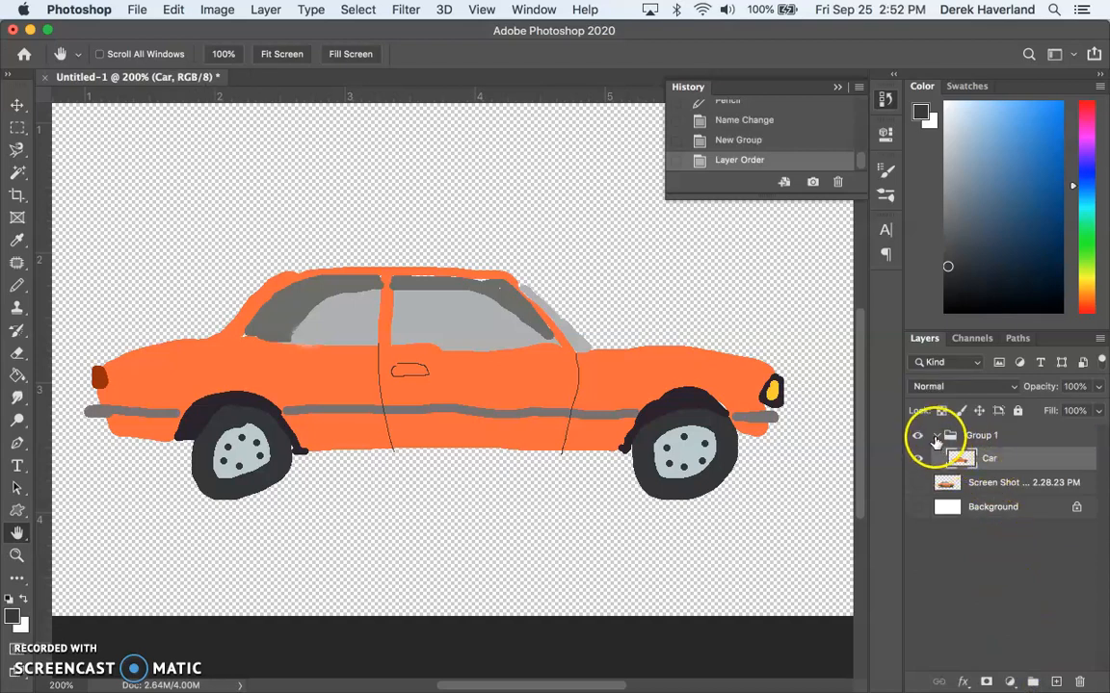
{"action": "left_click", "coordinate": [936, 436]}
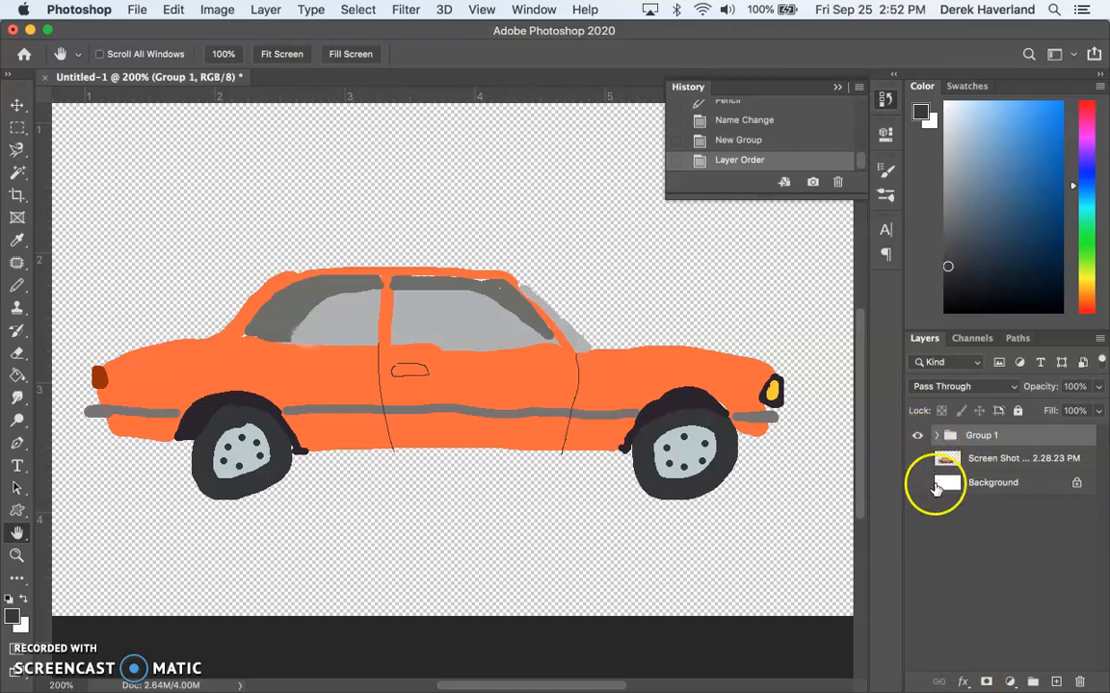
{"action": "left_click", "coordinate": [932, 437]}
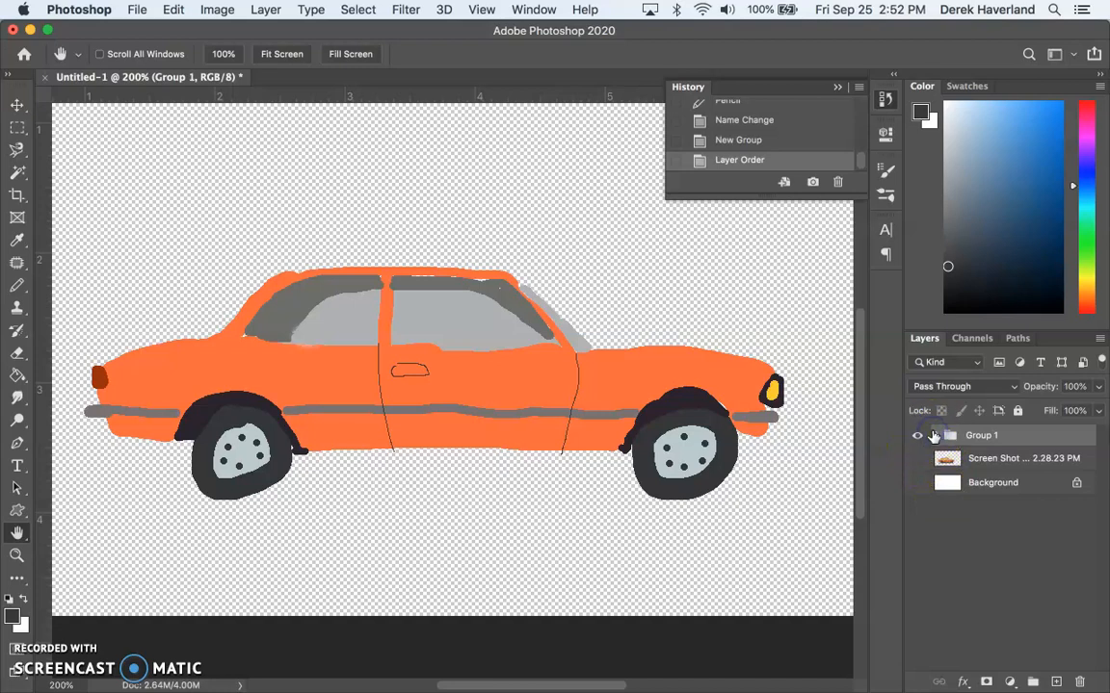
{"action": "left_click", "coordinate": [934, 439]}
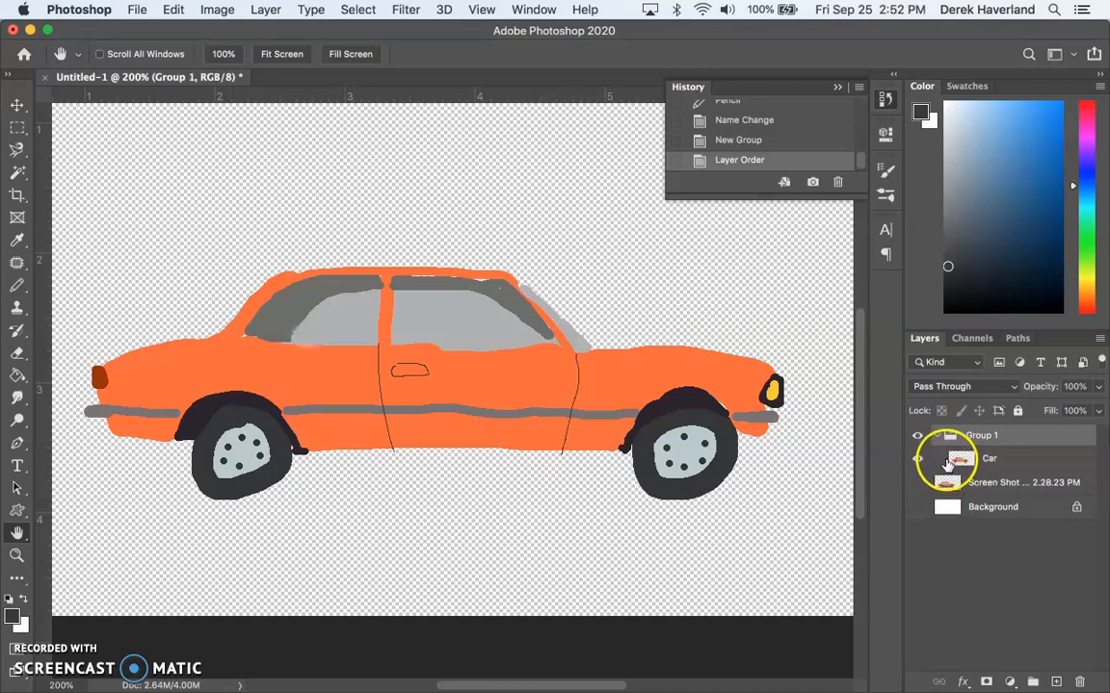
{"action": "left_click_drag", "start_coordinate": [964, 463], "coordinate": [949, 477]}
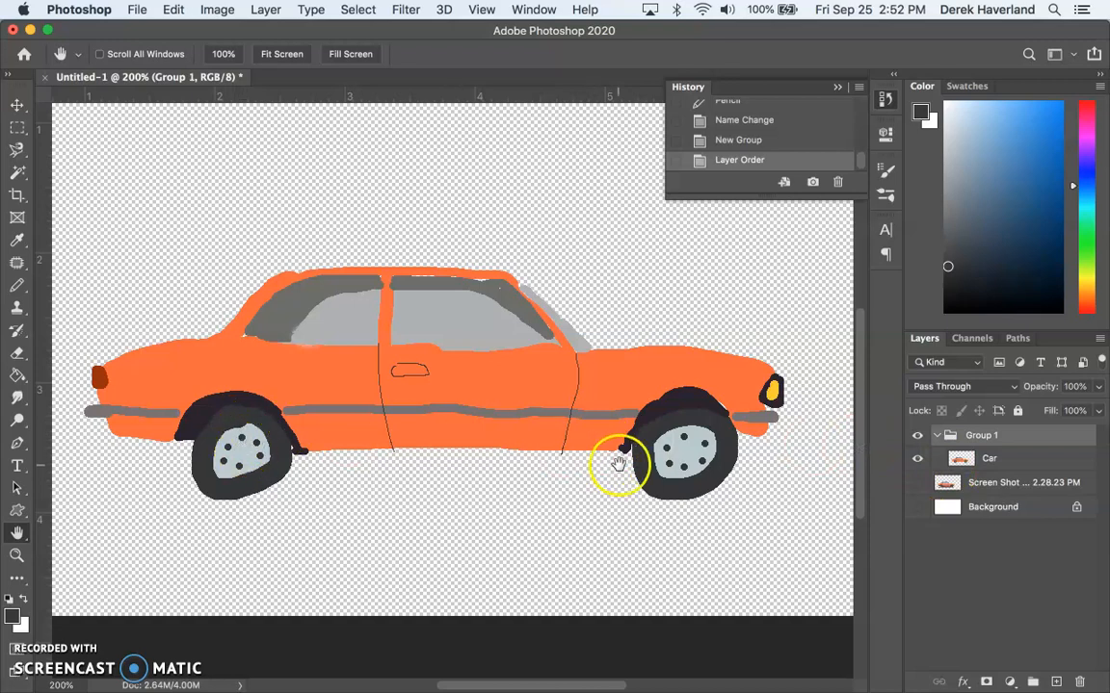
Step: Make a circular Elliptical Marquee selection centred on the front wheel, enclosing the light grey hub
{"action": "key", "text": "super+equal"}
{"action": "key", "text": "super+equal"}
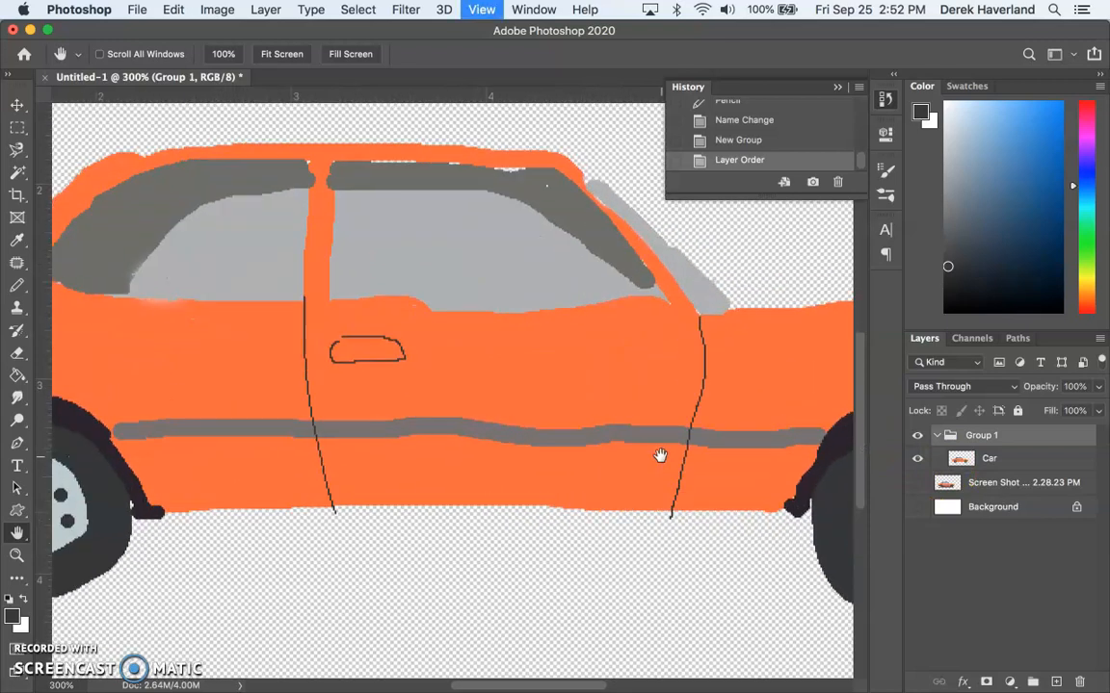
{"action": "scroll", "coordinate": [660, 454], "scroll_direction": "right", "scroll_amount": 10}
{"action": "scroll", "coordinate": [660, 455], "scroll_direction": "down", "scroll_amount": 3}
{"action": "scroll", "coordinate": [660, 455], "scroll_direction": "left", "scroll_amount": 6}
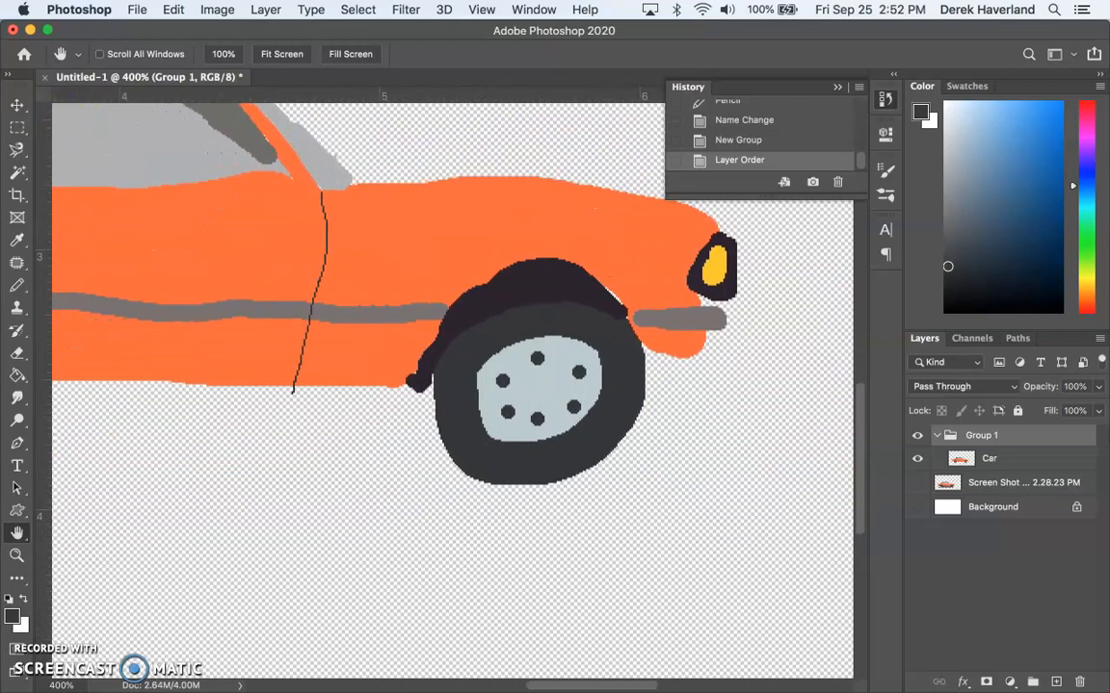
{"action": "left_click", "coordinate": [16, 129]}
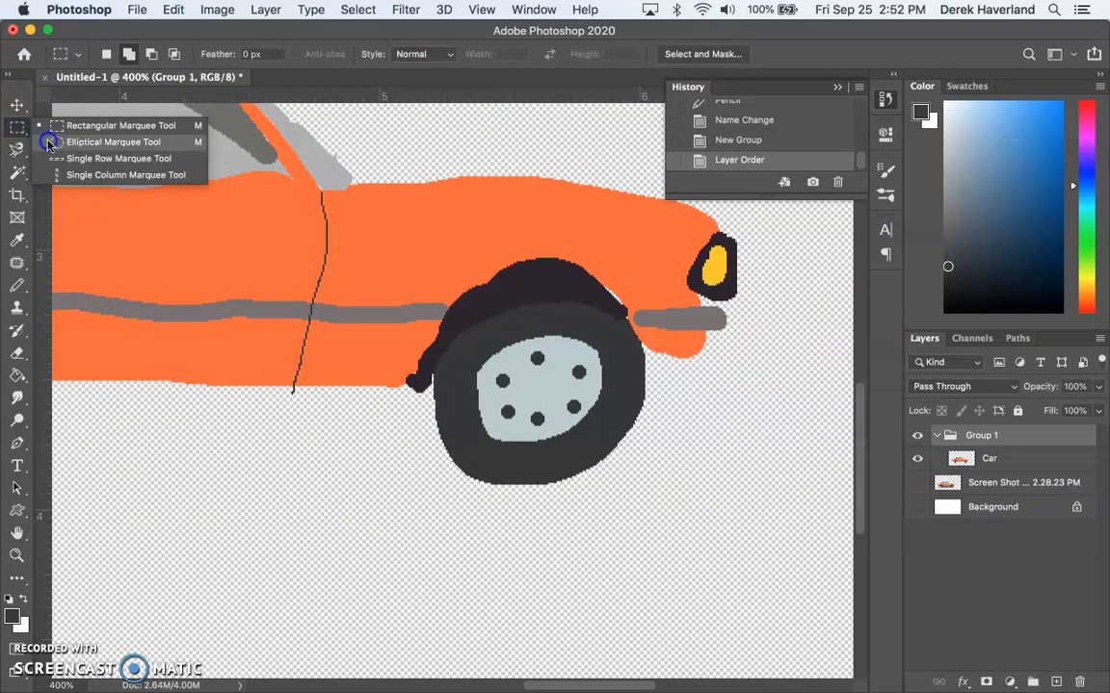
{"action": "left_click", "coordinate": [56, 142]}
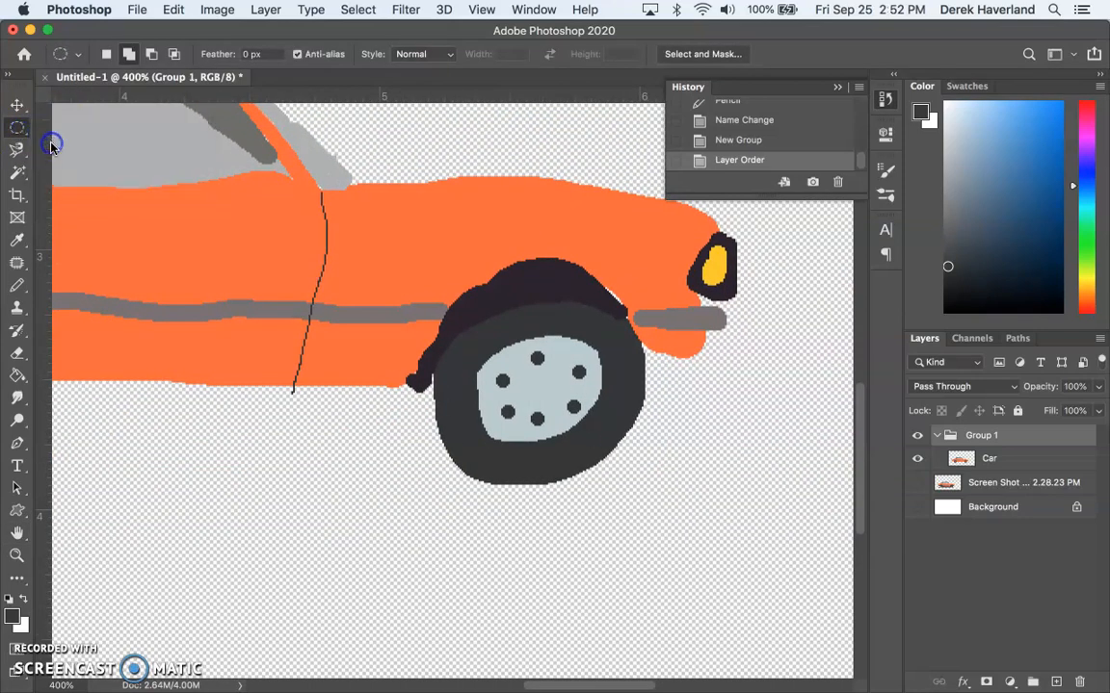
{"action": "left_click", "coordinate": [540, 387]}
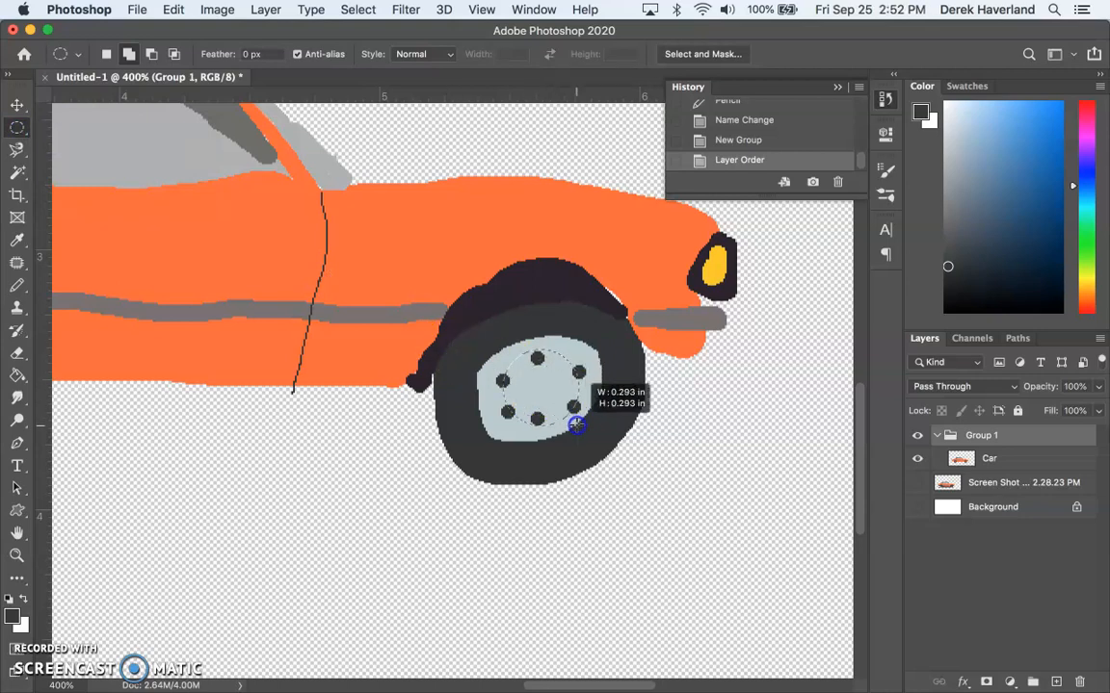
{"action": "left_click_drag", "start_coordinate": [603, 452], "coordinate": [620, 461]}
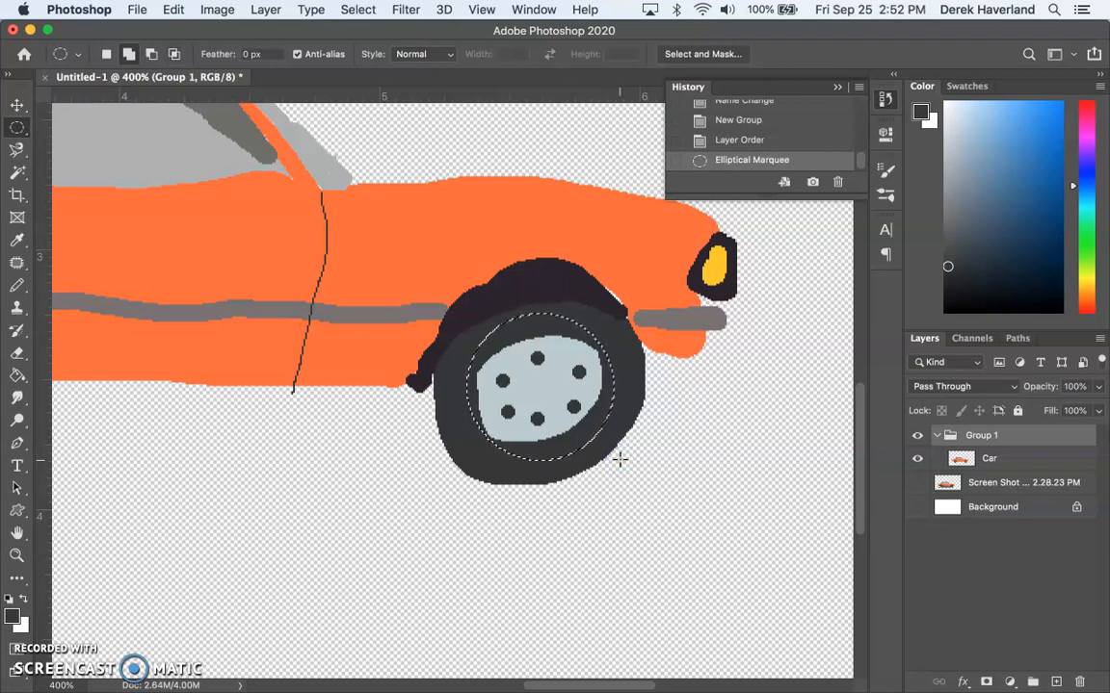
Step: Copy the selected front hub from the Car layer onto a new layer and hide the Car layer
{"action": "key", "text": "super+j"}
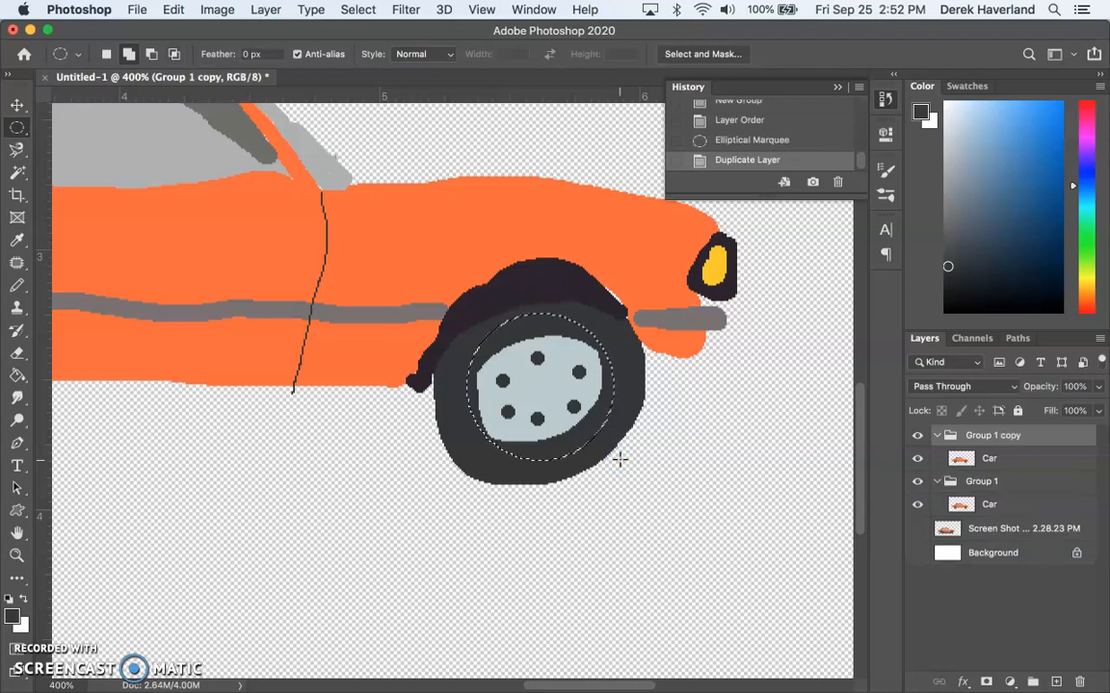
{"action": "key", "text": "super+z"}
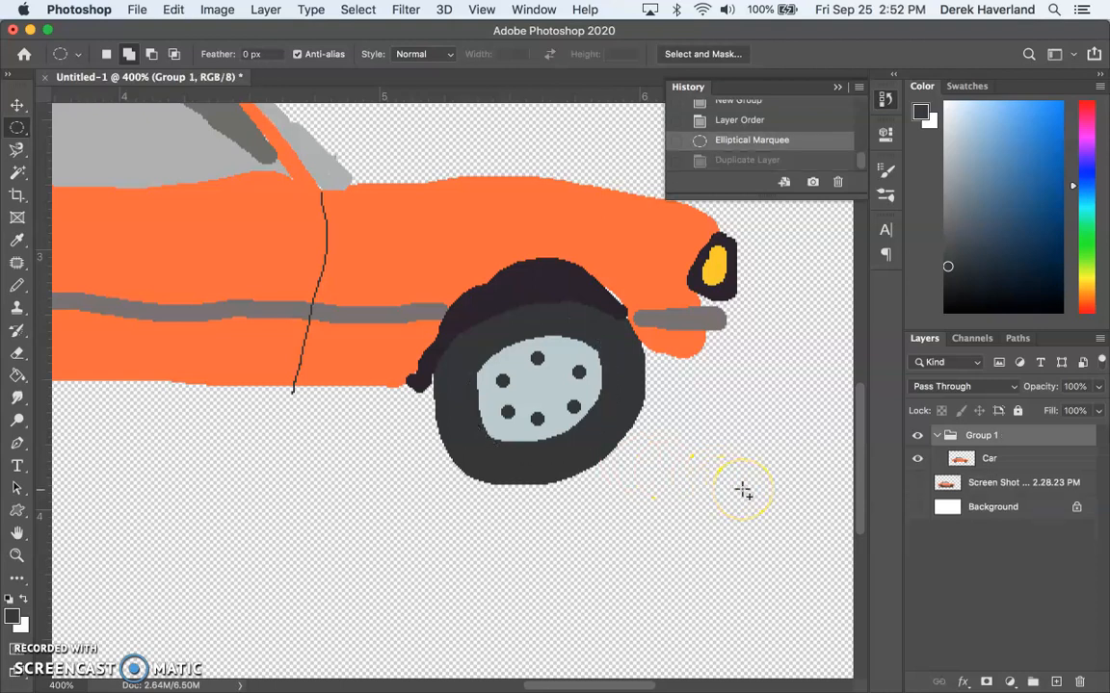
{"action": "left_click", "coordinate": [988, 460]}
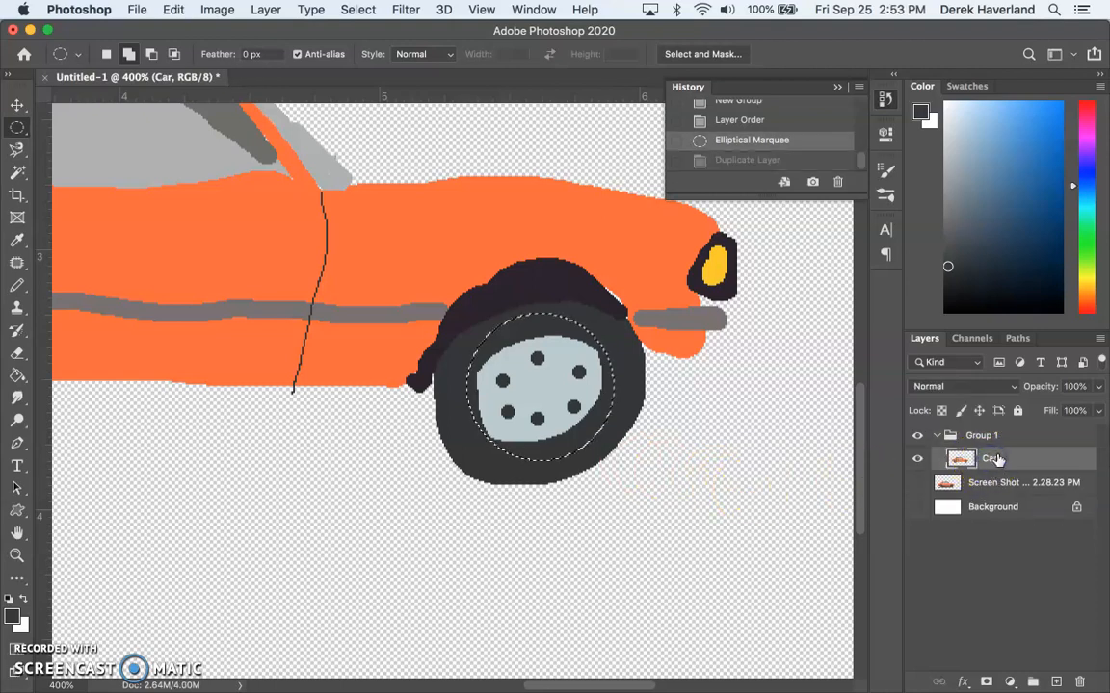
{"action": "key", "text": "super+j"}
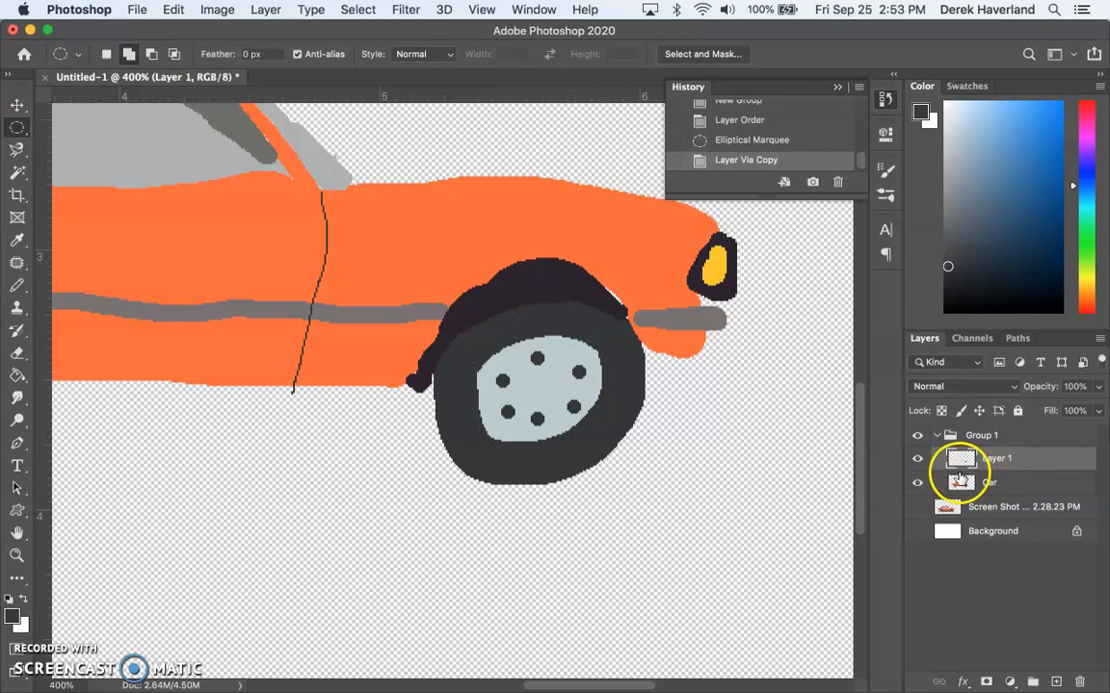
{"action": "left_click", "coordinate": [917, 482]}
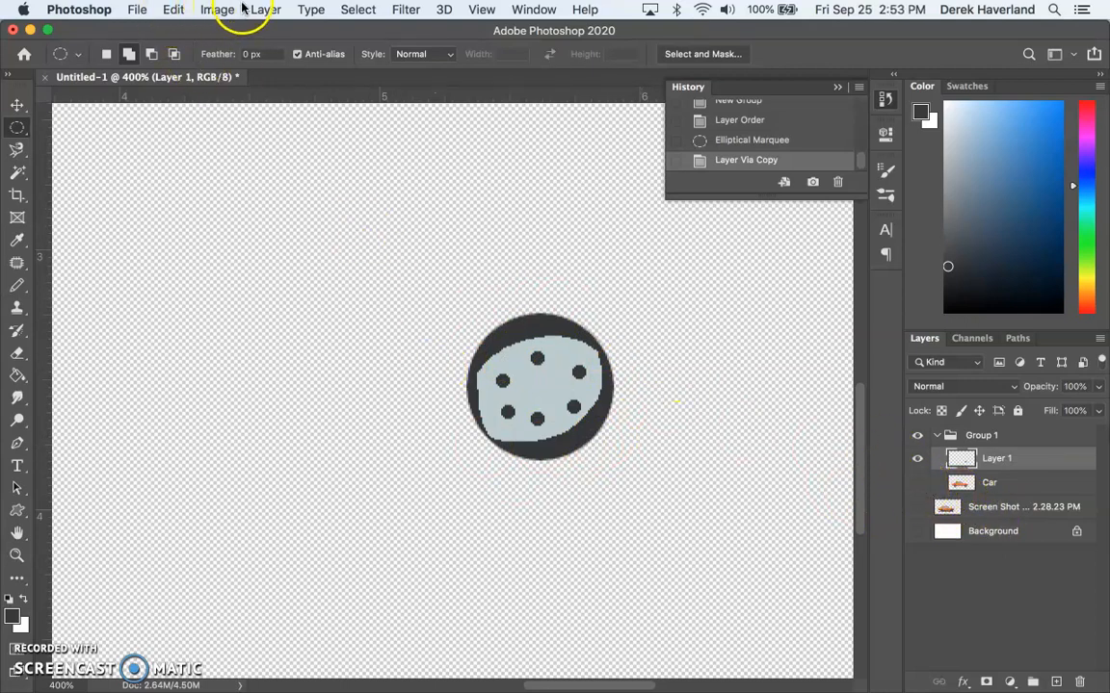
Step: Rotate the copied hub on Layer 1 by 60 degrees
{"action": "left_click", "coordinate": [170, 9]}
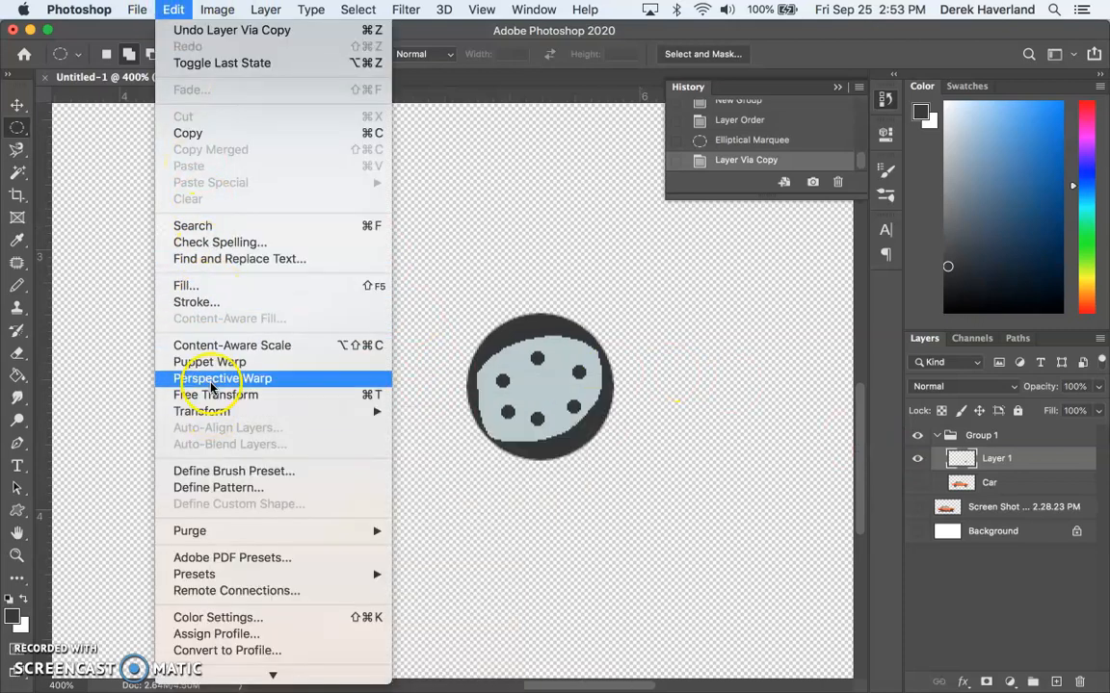
{"action": "mouse_move", "coordinate": [211, 414]}
{"action": "left_click", "coordinate": [423, 427]}
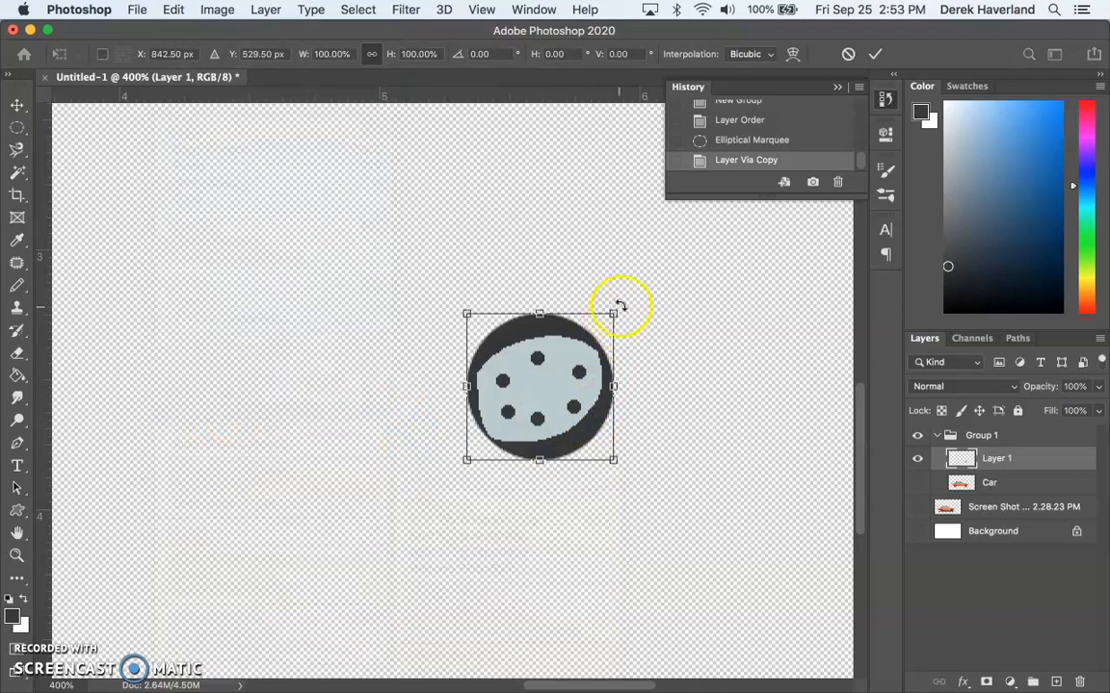
{"action": "left_click", "coordinate": [465, 55]}
{"action": "type", "text": "60"}
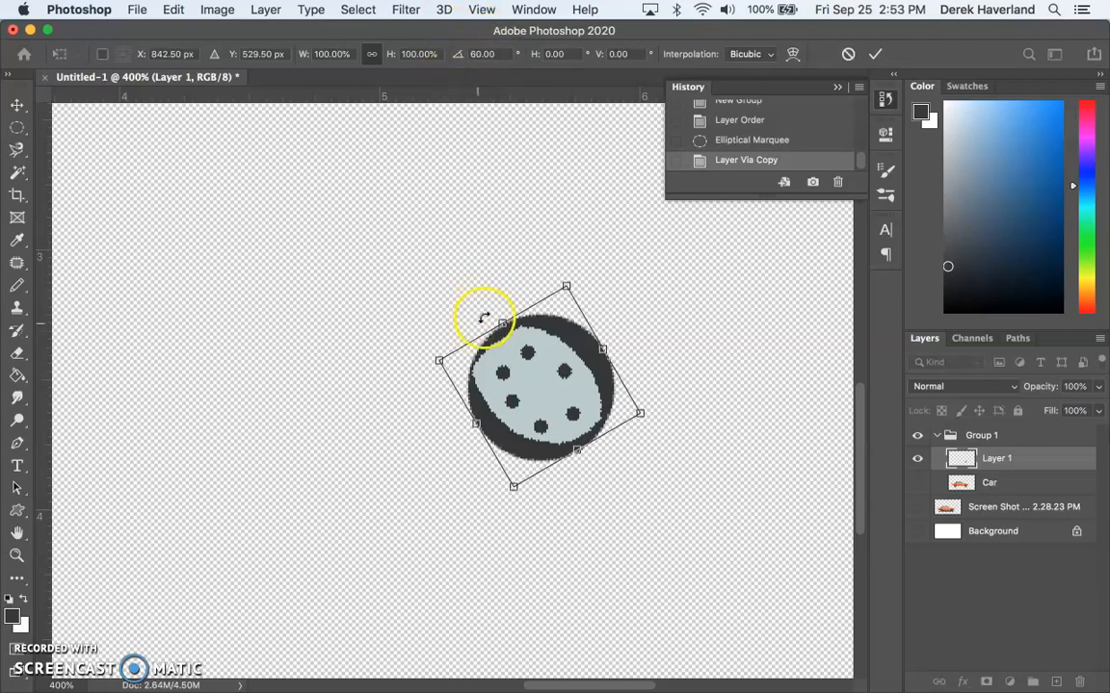
{"action": "double_click", "coordinate": [546, 412]}
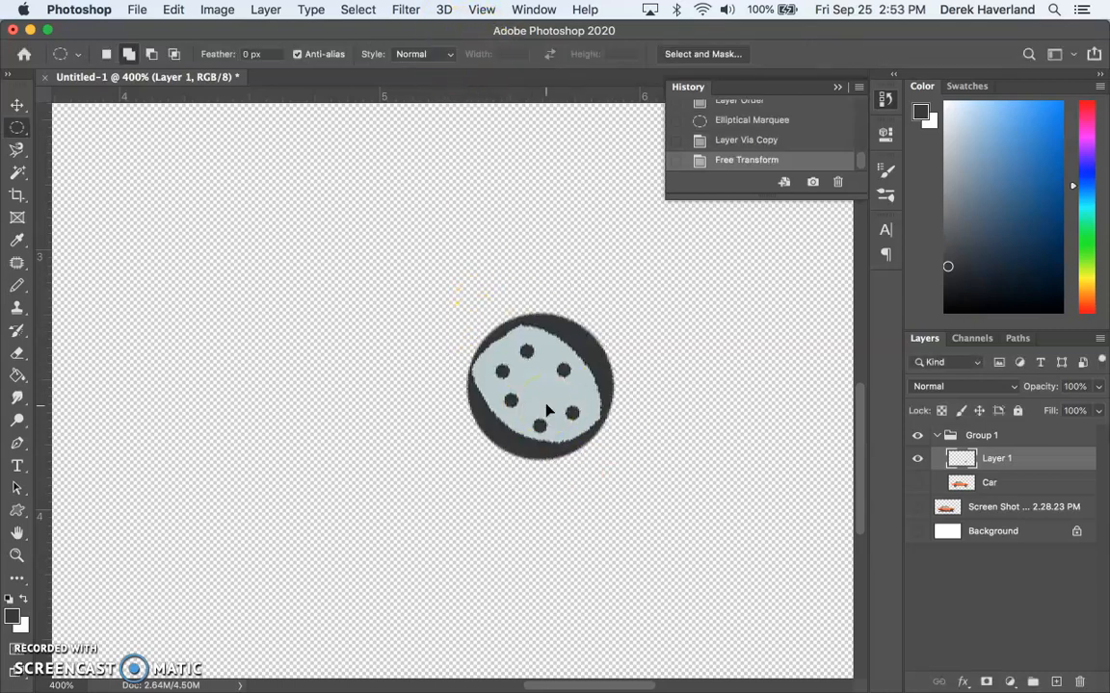
Step: Show the Car layer and toggle the rotated hub layer's visibility to compare the two wheel positions
{"action": "left_click", "coordinate": [916, 484]}
{"action": "left_click", "coordinate": [917, 460]}
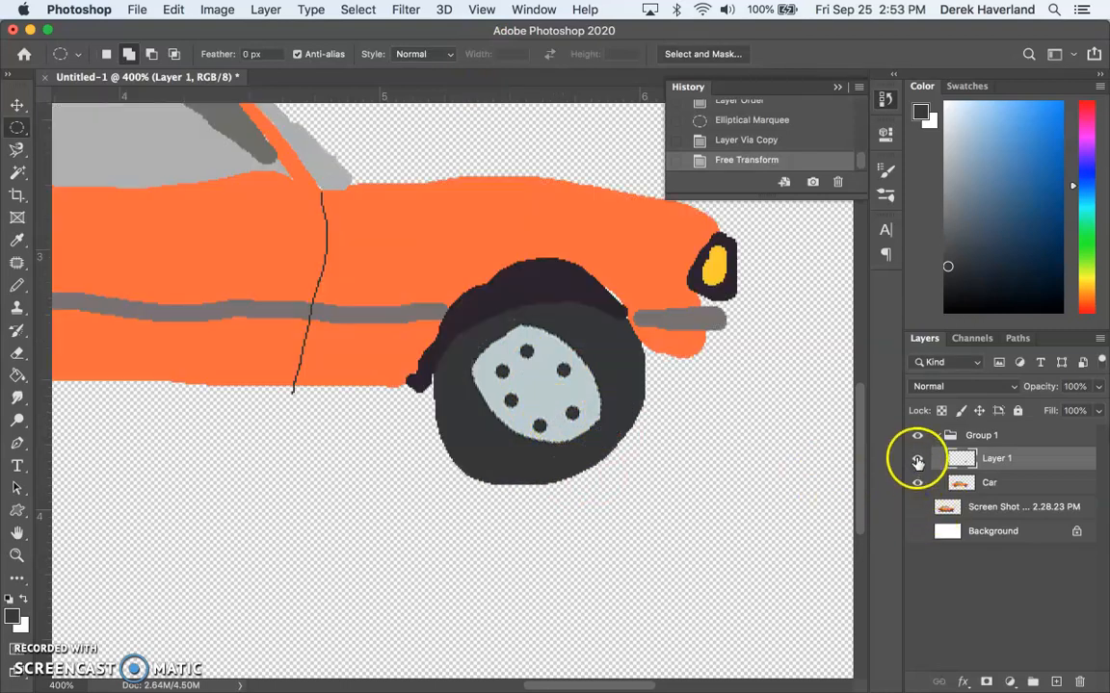
{"action": "left_click", "coordinate": [917, 461]}
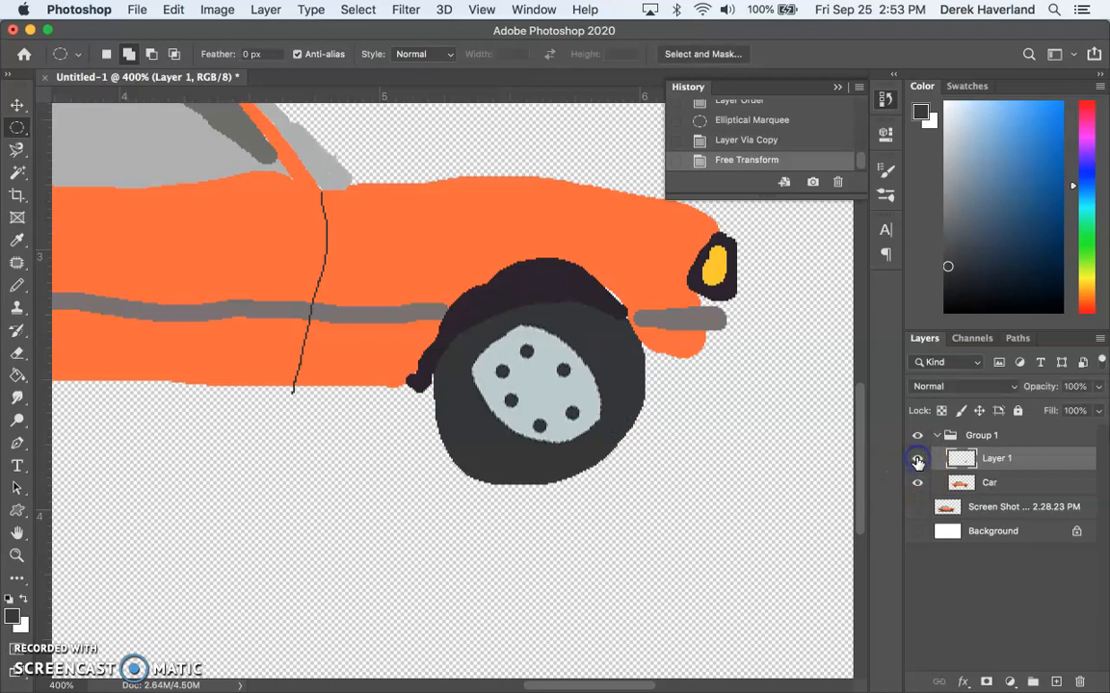
{"action": "left_click", "coordinate": [917, 462]}
{"action": "left_click", "coordinate": [917, 461]}
{"action": "left_click", "coordinate": [917, 462]}
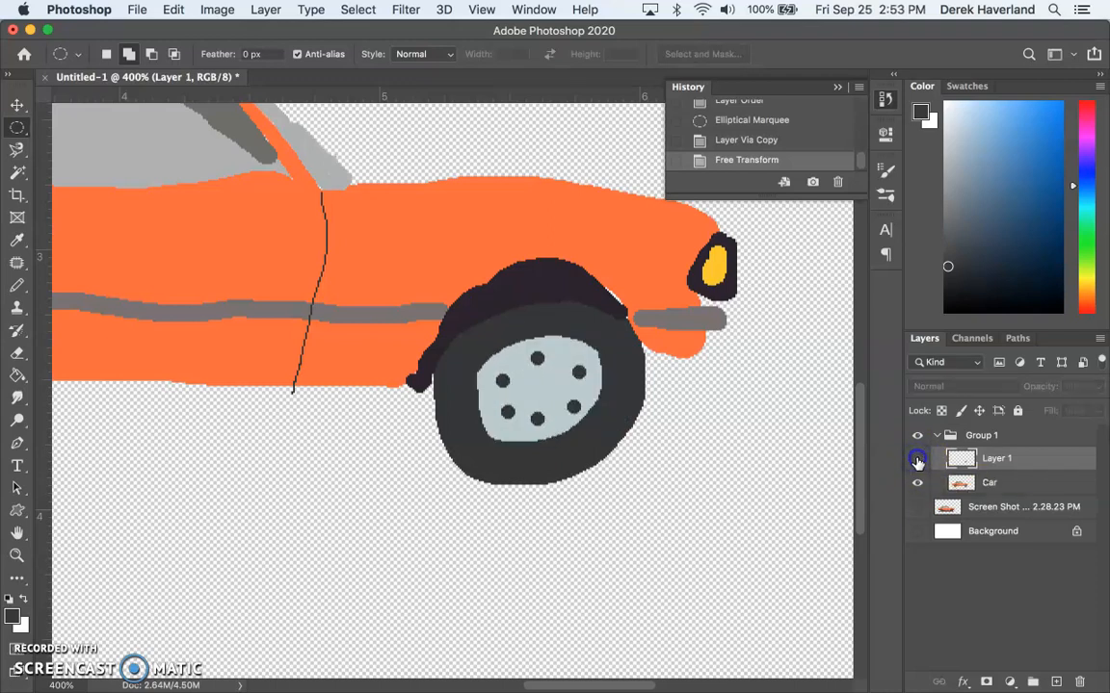
{"action": "left_click", "coordinate": [917, 461]}
{"action": "left_click", "coordinate": [917, 462]}
Step: Hide the Car layer, show the rotated hub on Layer 1 and duplicate that hub layer
{"action": "left_click", "coordinate": [917, 483]}
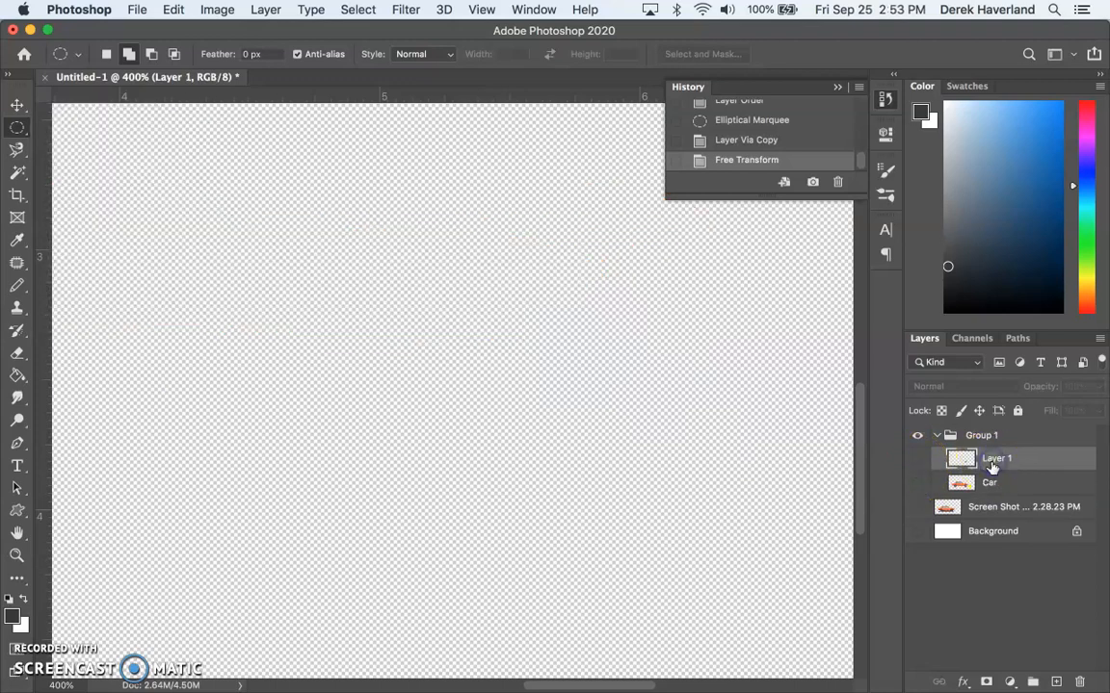
{"action": "left_click", "coordinate": [916, 460]}
{"action": "key", "text": "super+j"}
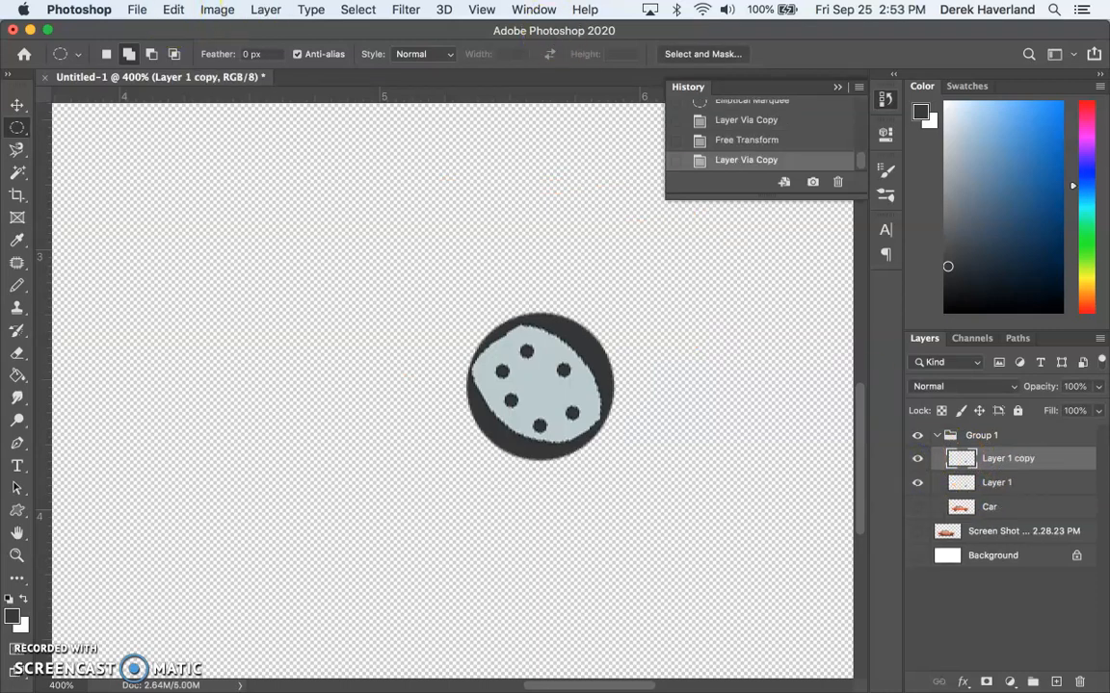
Step: Rotate the duplicated hub on Layer 1 copy by another 60 degrees
{"action": "left_click", "coordinate": [173, 9]}
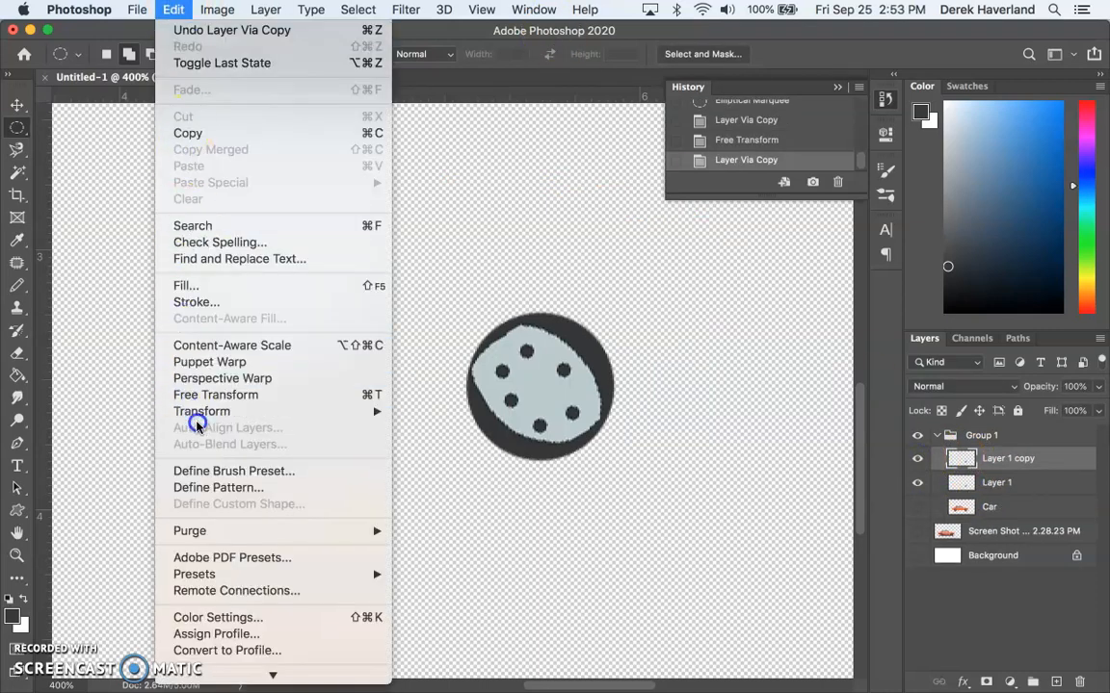
{"action": "mouse_move", "coordinate": [194, 412]}
{"action": "left_click", "coordinate": [421, 426]}
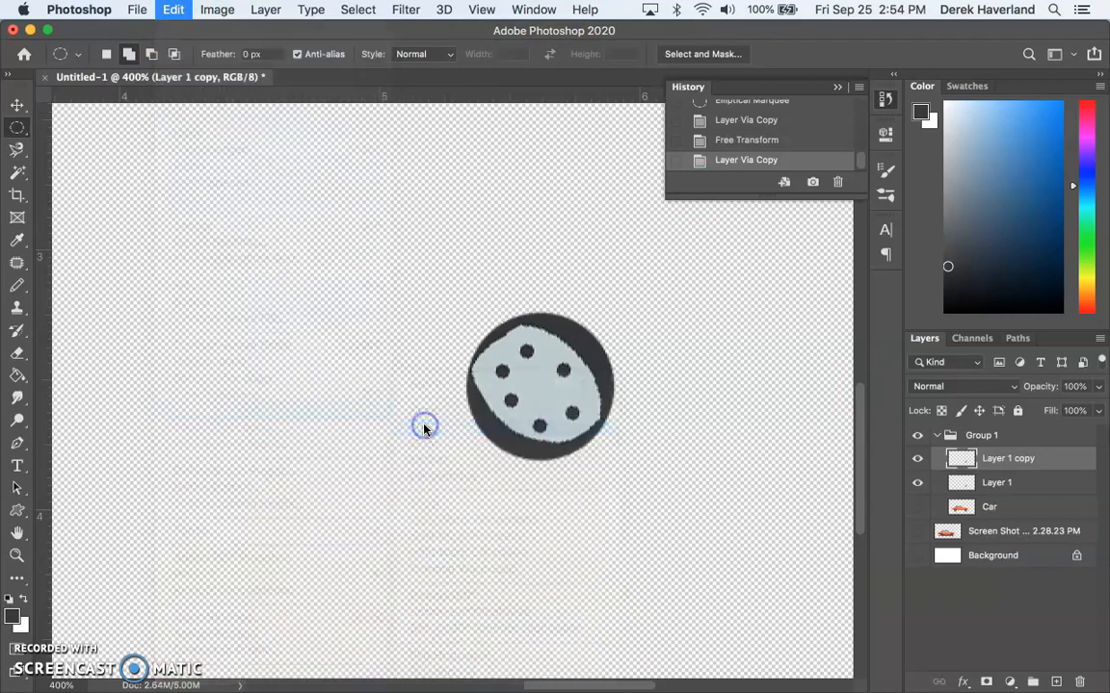
{"action": "left_click", "coordinate": [478, 54]}
{"action": "type", "text": "-30"}
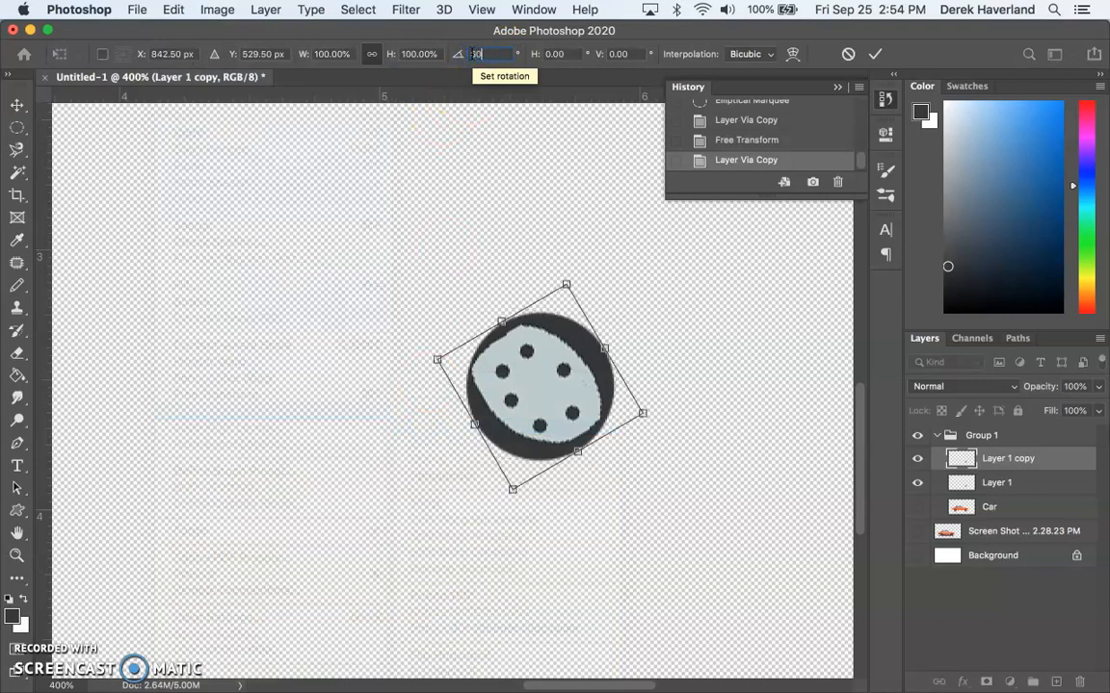
{"action": "key", "text": "Return"}
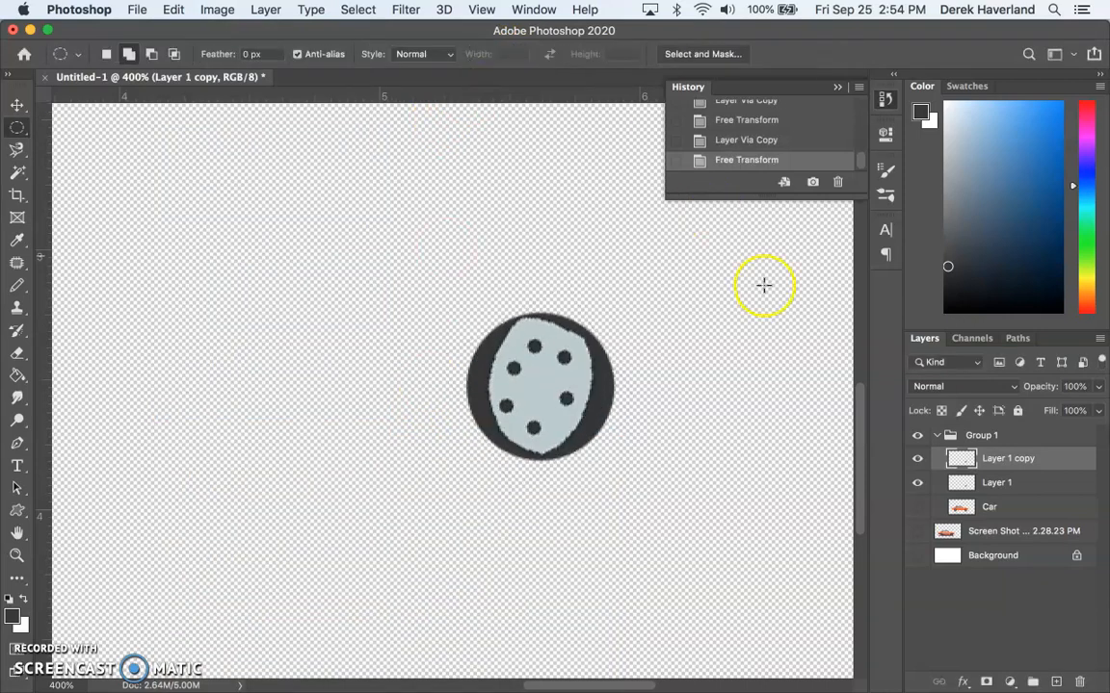
Step: Show the Car layer and toggle both rotated hub layers' visibility to compare the successive wheel positions
{"action": "left_click", "coordinate": [918, 508]}
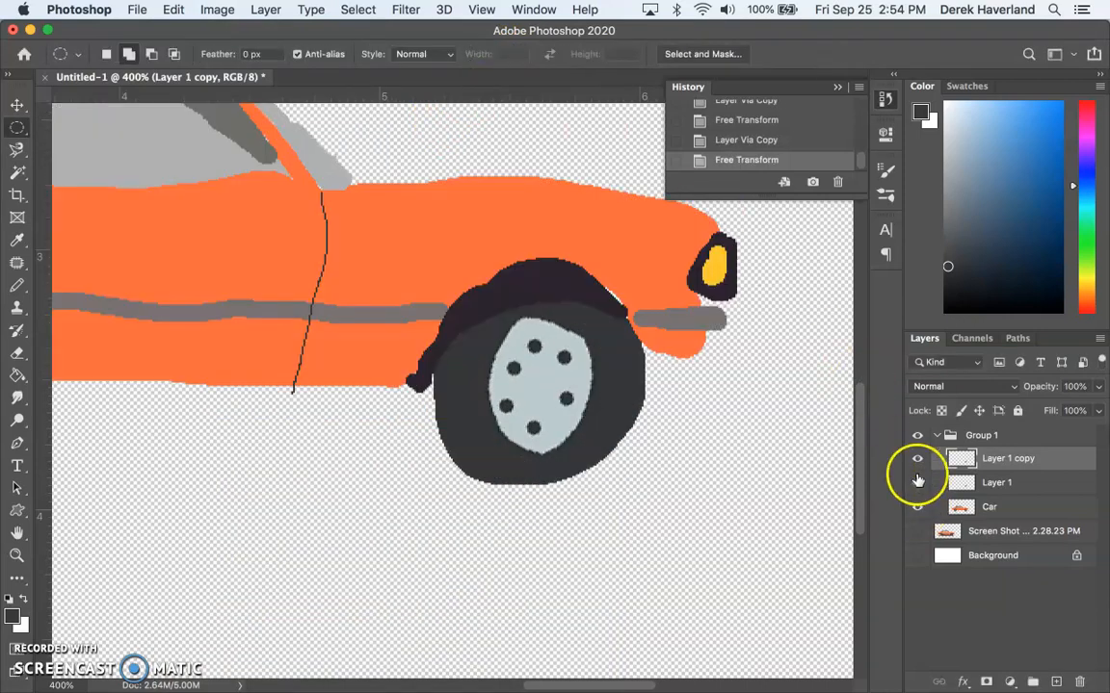
{"action": "left_click", "coordinate": [917, 461]}
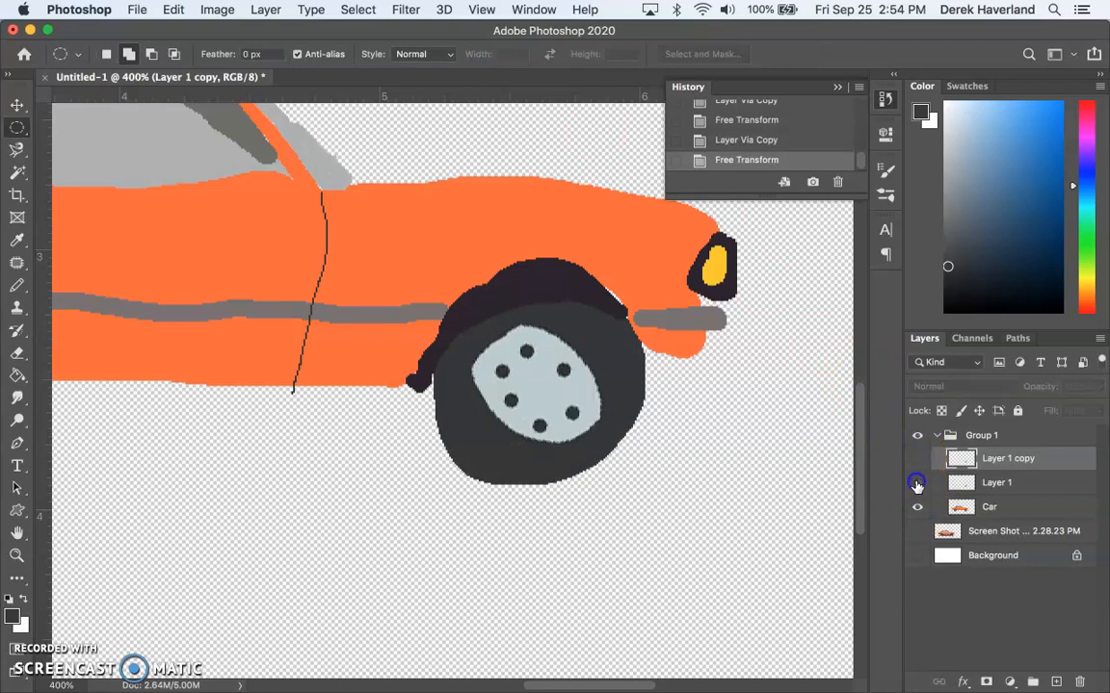
{"action": "left_click", "coordinate": [917, 485]}
{"action": "left_click", "coordinate": [917, 484]}
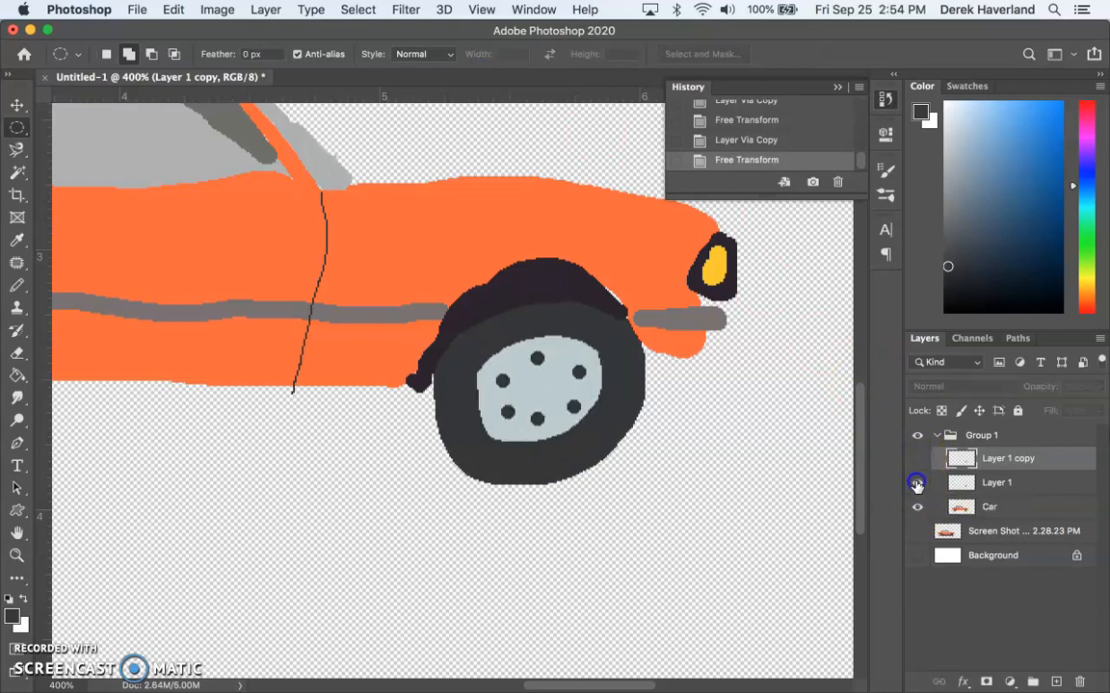
Step: Show the second rotated hub on Layer 1 copy and rename Layer 1 as FR2
{"action": "left_click", "coordinate": [916, 461]}
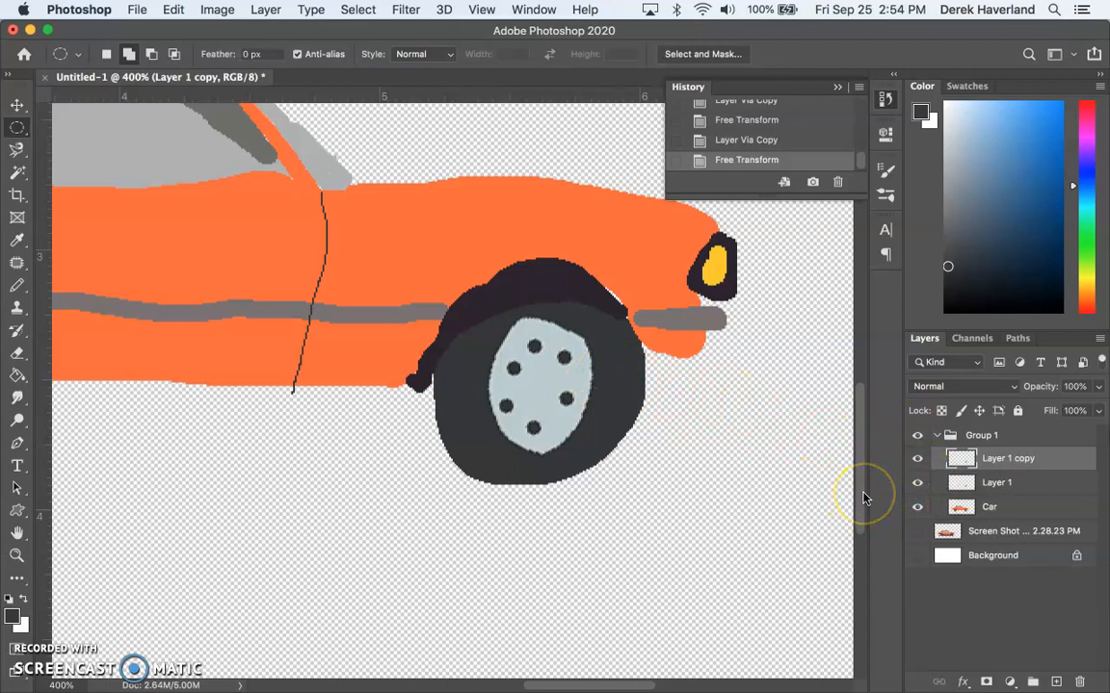
{"action": "double_click", "coordinate": [997, 482]}
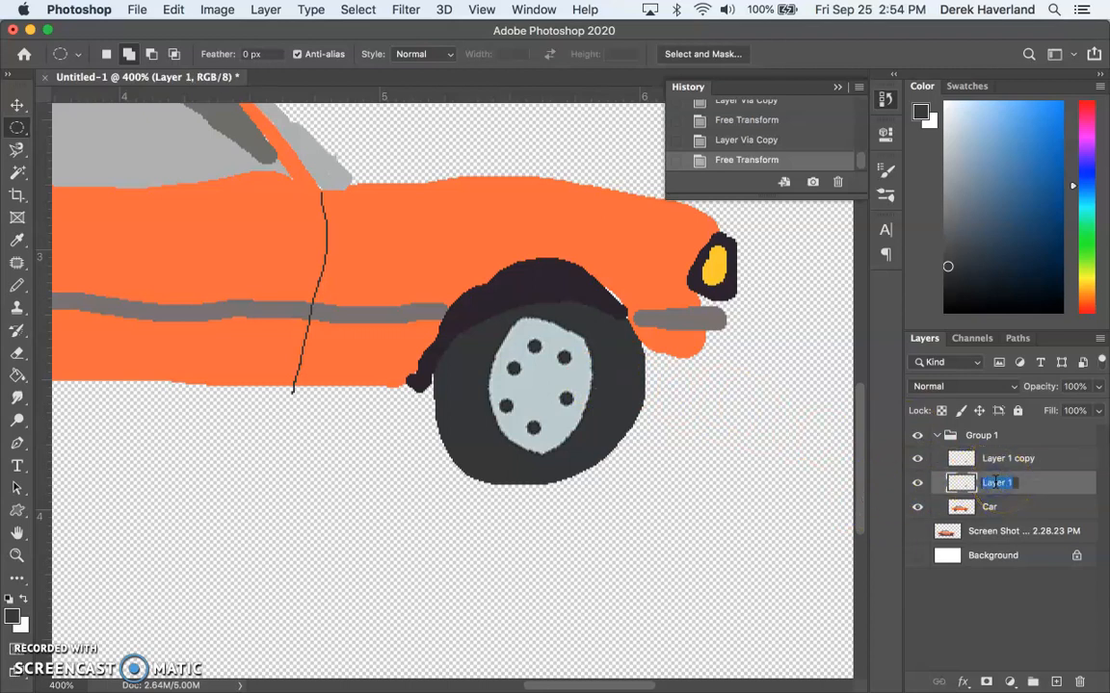
{"action": "type", "text": "FR2"}
{"action": "key", "text": "Return"}
Step: Rename the Layer 1 copy layer holding the second rotated hub as FR3
{"action": "double_click", "coordinate": [995, 459]}
{"action": "type", "text": "FR"}
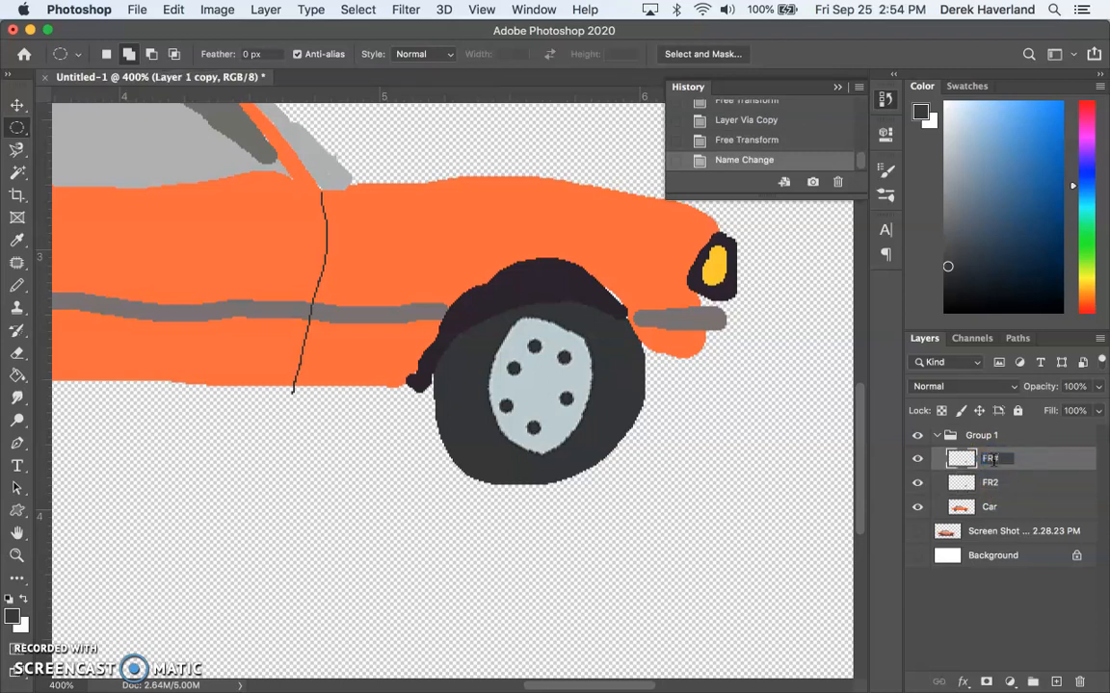
{"action": "left_click", "coordinate": [995, 469]}
{"action": "left_click", "coordinate": [1012, 478]}
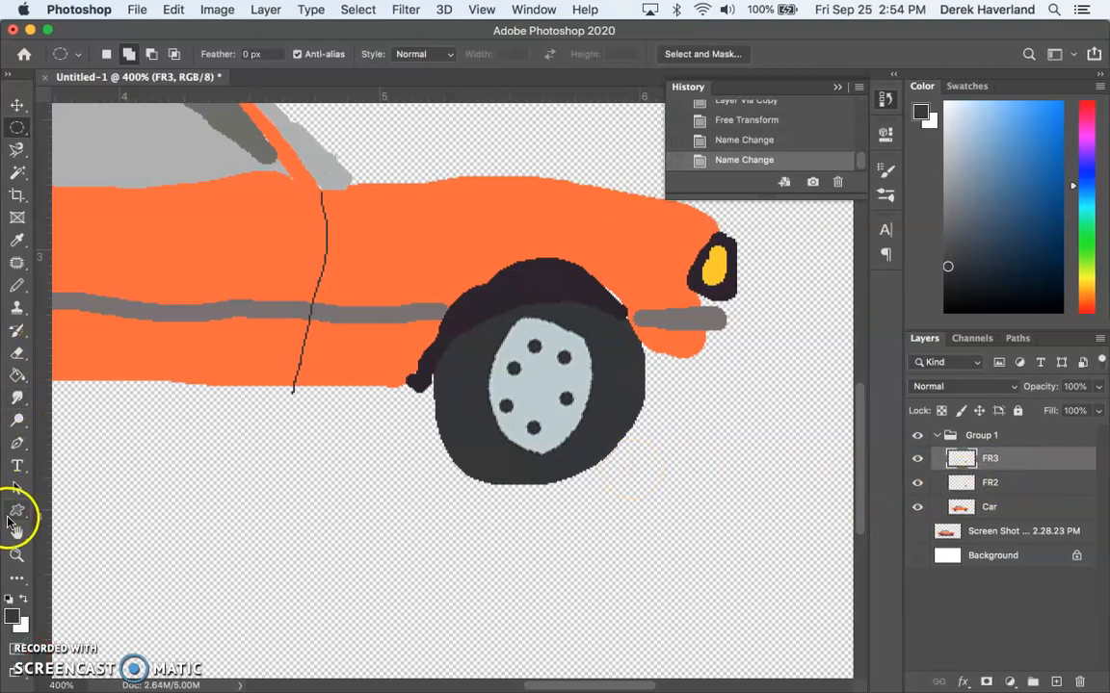
Step: View the whole car at 100% and toggle the FR2 and FR3 layers' visibility to preview the front wheel spinning, ending with both hidden
{"action": "left_click", "coordinate": [16, 531]}
{"action": "left_click_drag", "start_coordinate": [134, 460], "coordinate": [776, 446]}
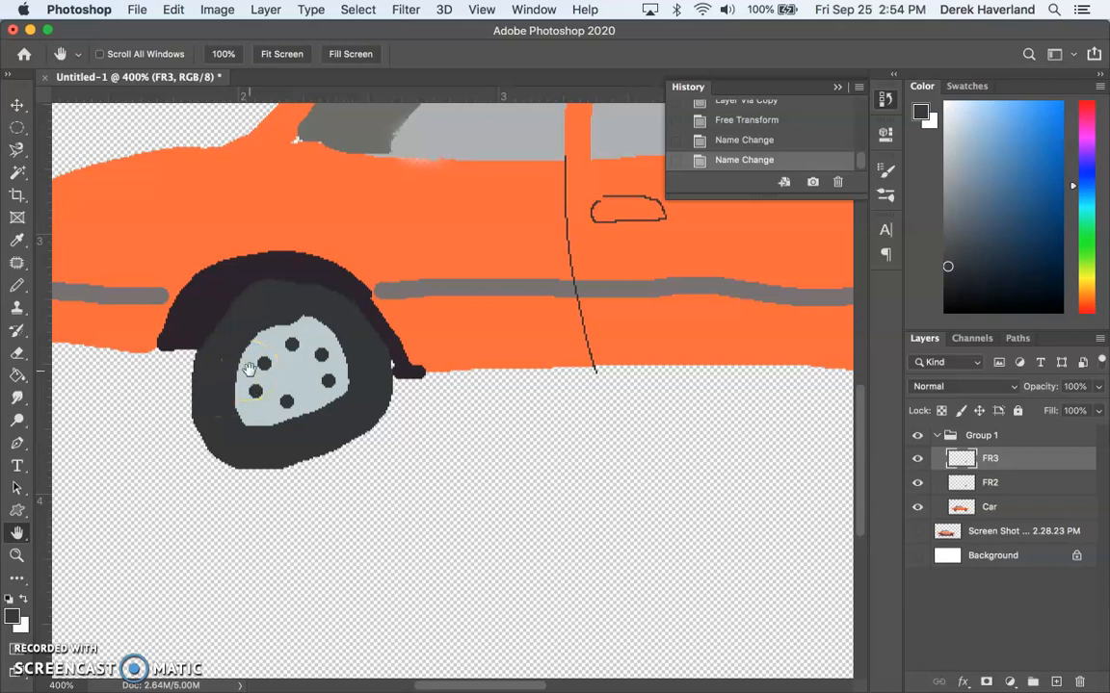
{"action": "key", "text": "super+1"}
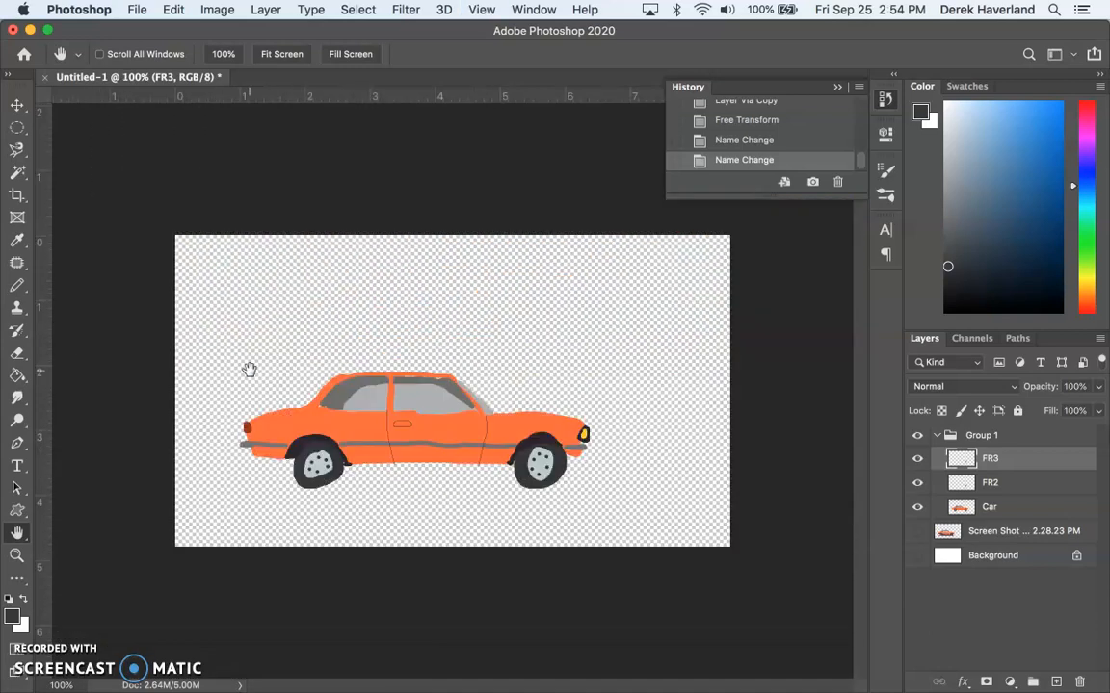
{"action": "left_click", "coordinate": [918, 459]}
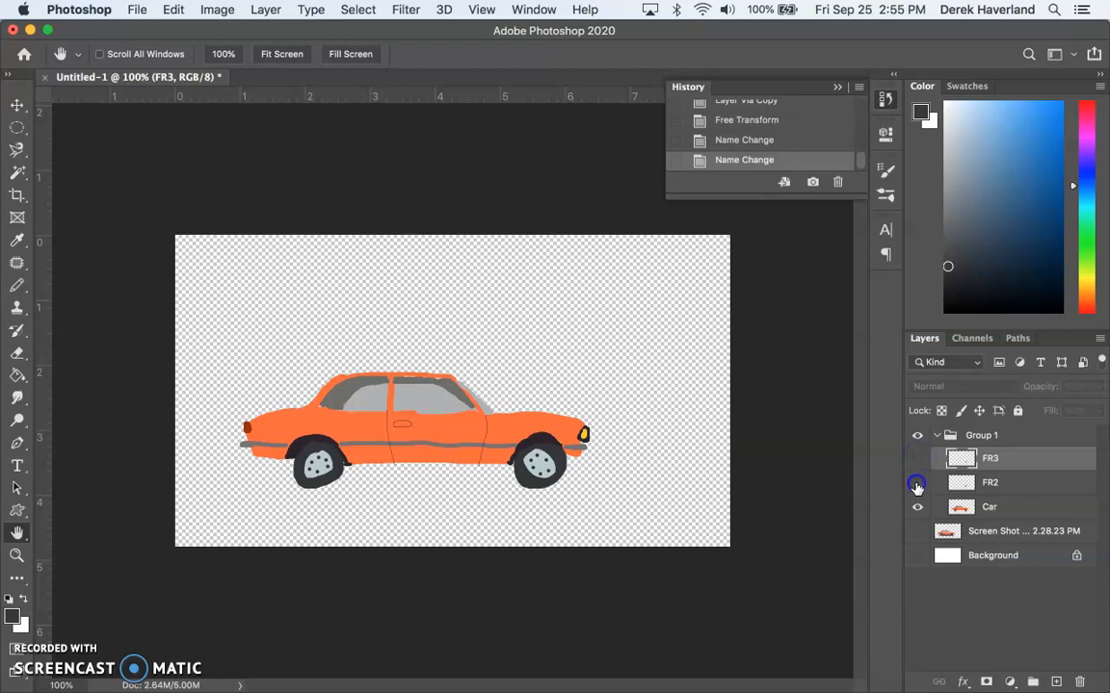
{"action": "left_click", "coordinate": [918, 460]}
{"action": "left_click_drag", "start_coordinate": [918, 462], "coordinate": [916, 483]}
{"action": "left_click", "coordinate": [916, 486]}
{"action": "left_click", "coordinate": [917, 462]}
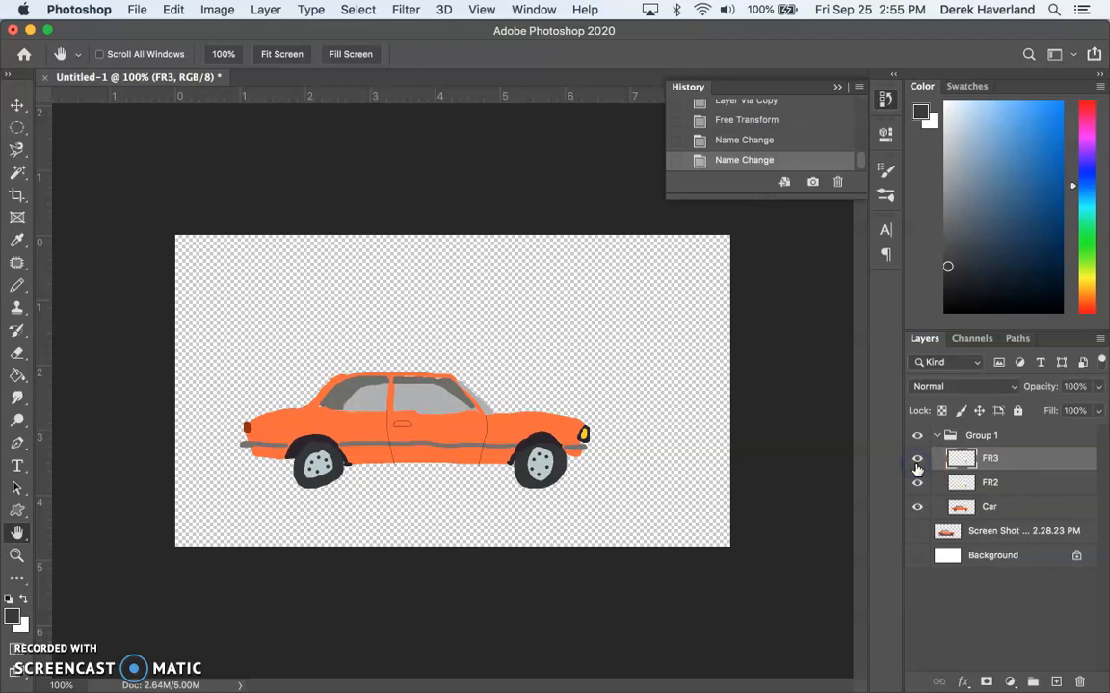
{"action": "left_click", "coordinate": [916, 485]}
{"action": "left_click", "coordinate": [917, 463]}
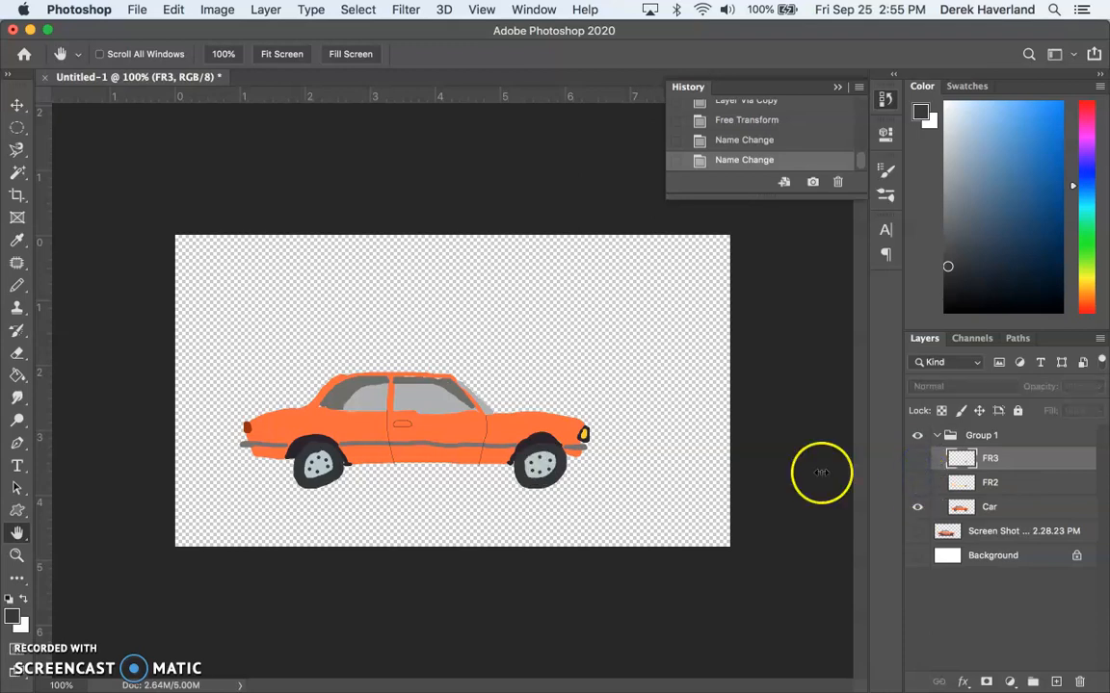